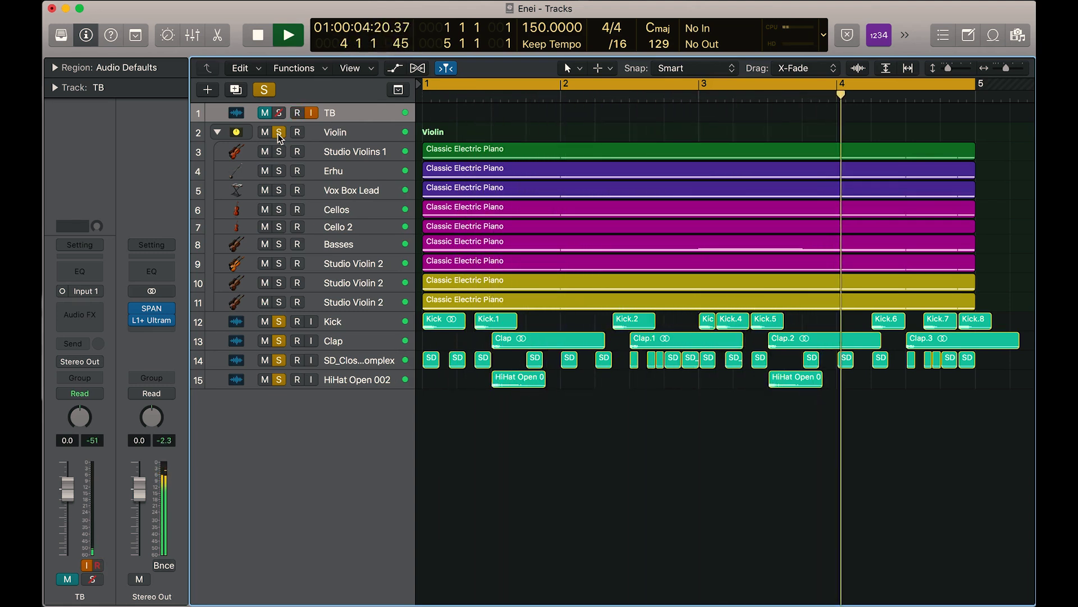
Solo the Studio Violins 1 track and listen to it on its own with the TB track muted.
{"action": "left_click", "coordinate": [265, 113]}
{"action": "key", "text": "space"}
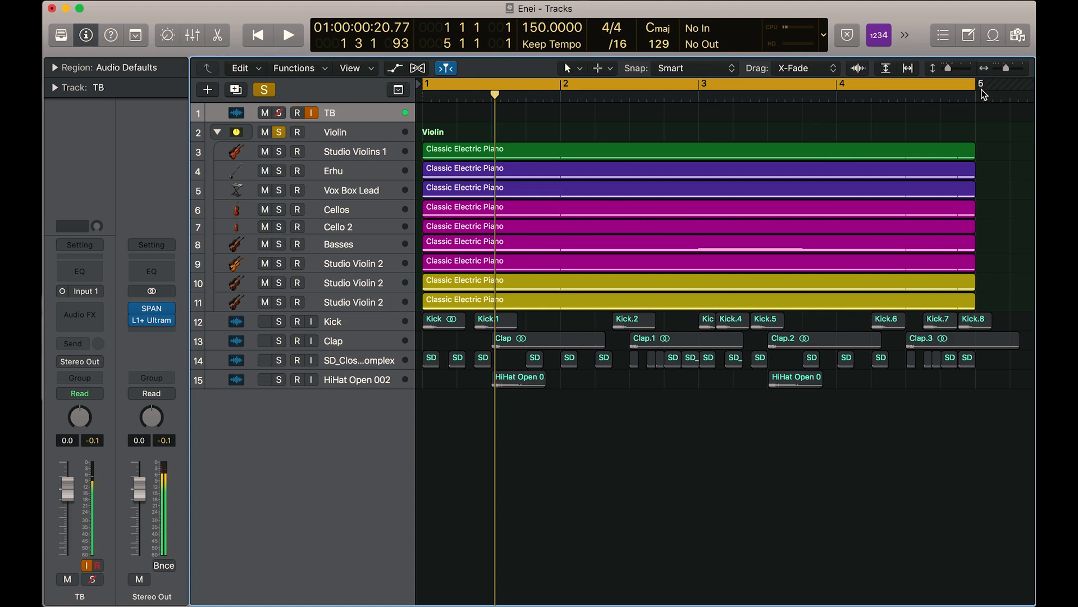
{"action": "left_click", "coordinate": [279, 152]}
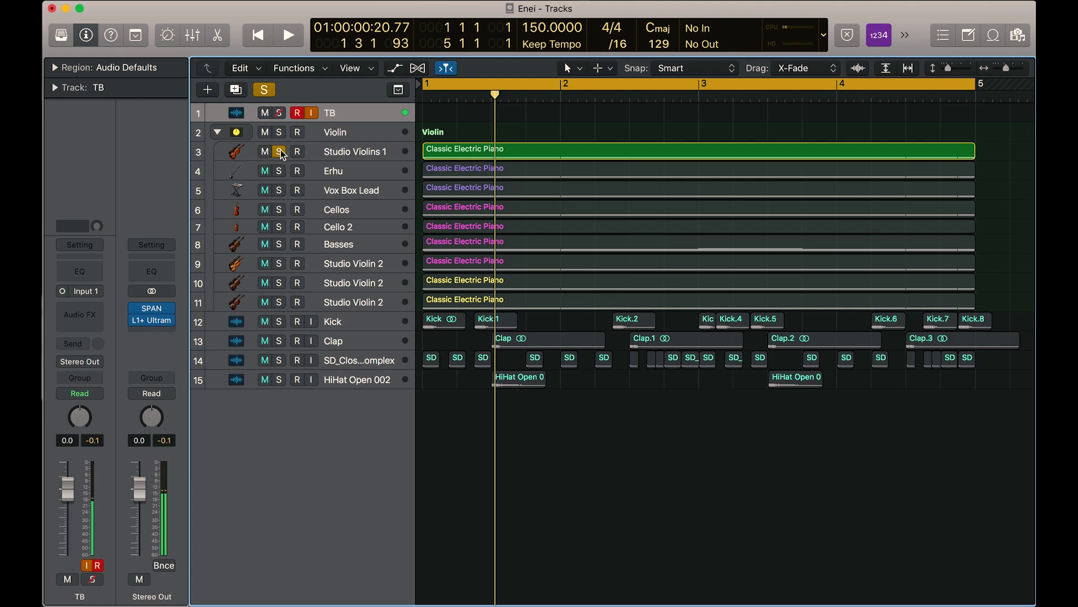
{"action": "key", "text": "space"}
{"action": "left_click", "coordinate": [264, 113]}
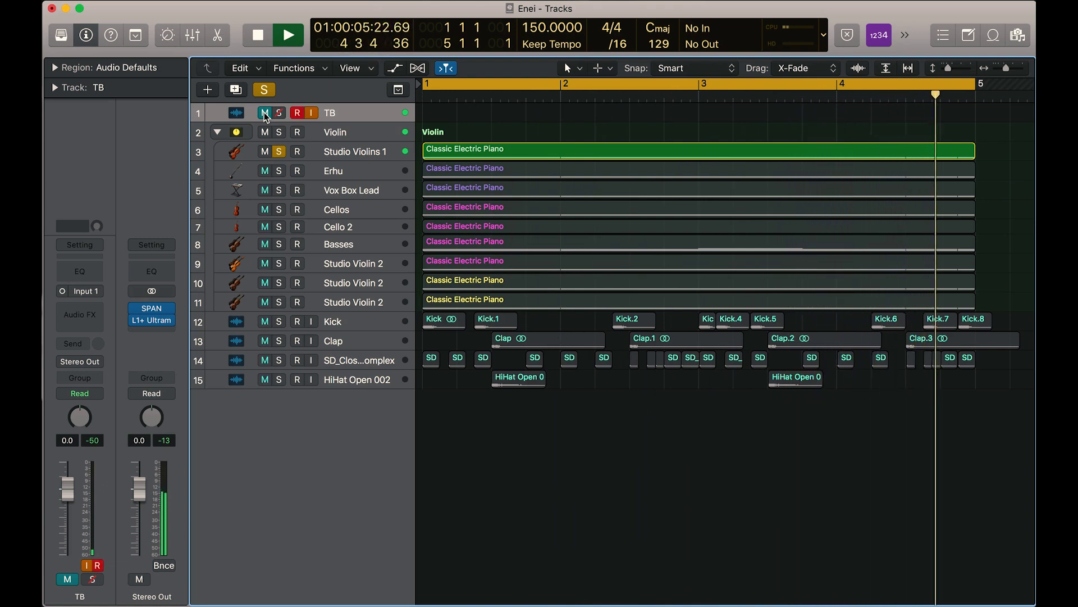
{"action": "key", "text": "space"}
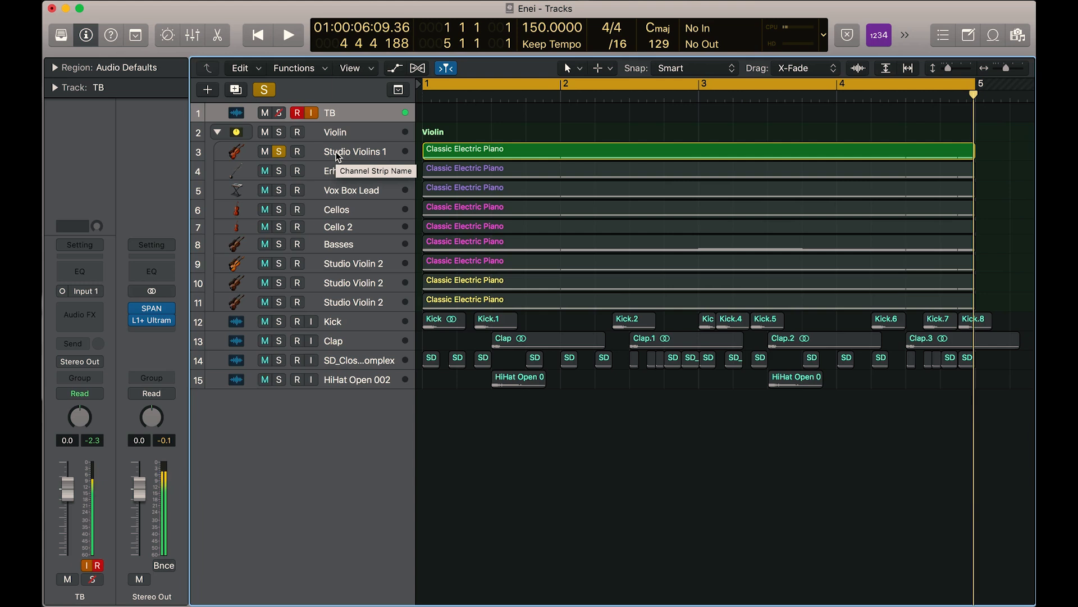
Audition the Erhu track in solo with TB muted, and compare it with Studio Violins 1 alone.
{"action": "left_click", "coordinate": [280, 172]}
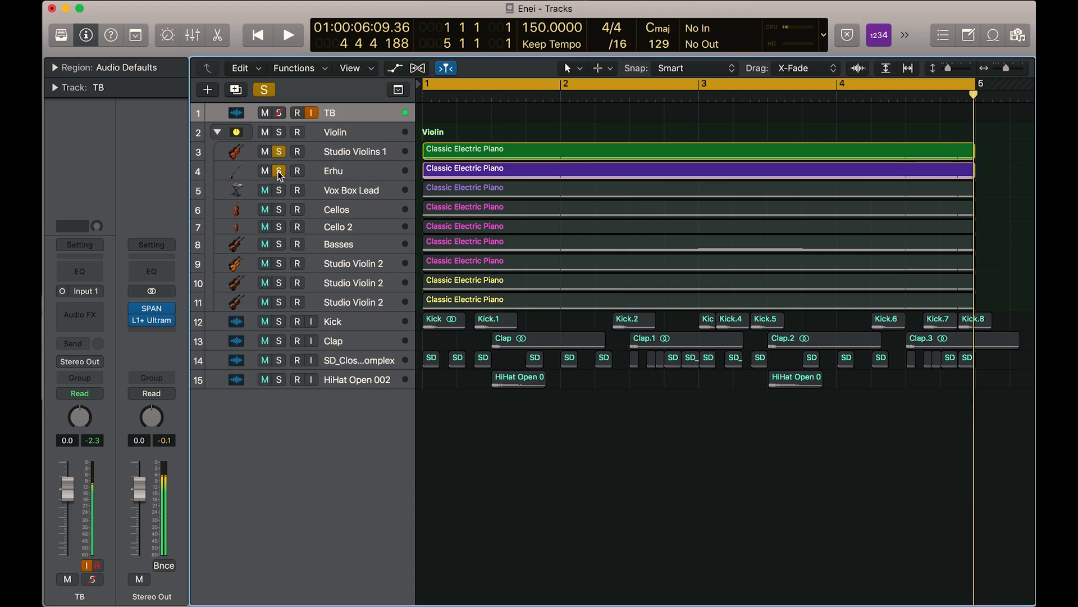
{"action": "left_click", "coordinate": [278, 155]}
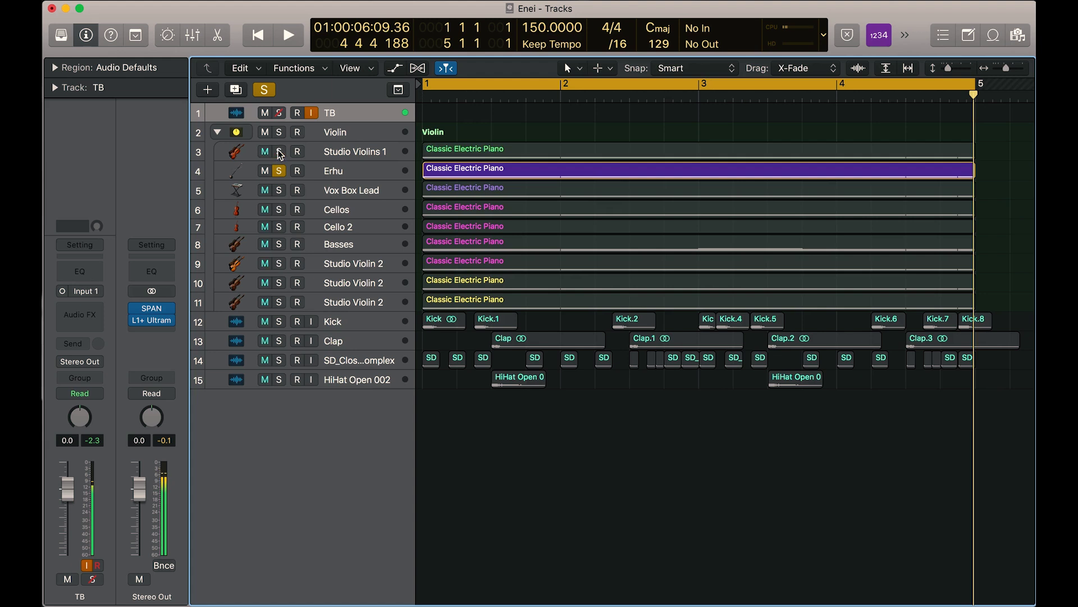
{"action": "left_click", "coordinate": [338, 180]}
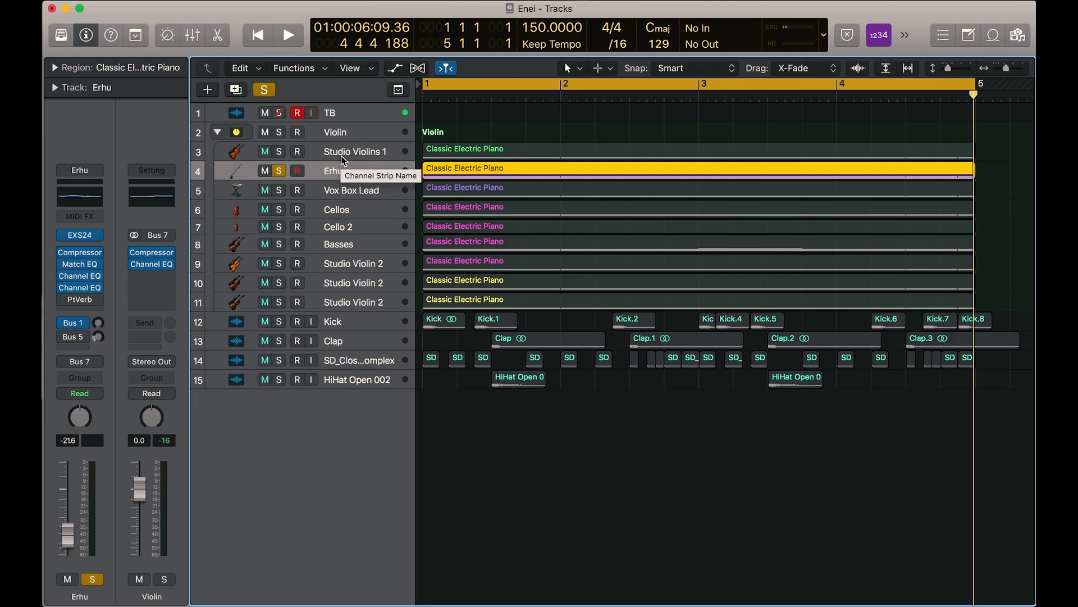
{"action": "left_click", "coordinate": [264, 112]}
{"action": "key", "text": "space"}
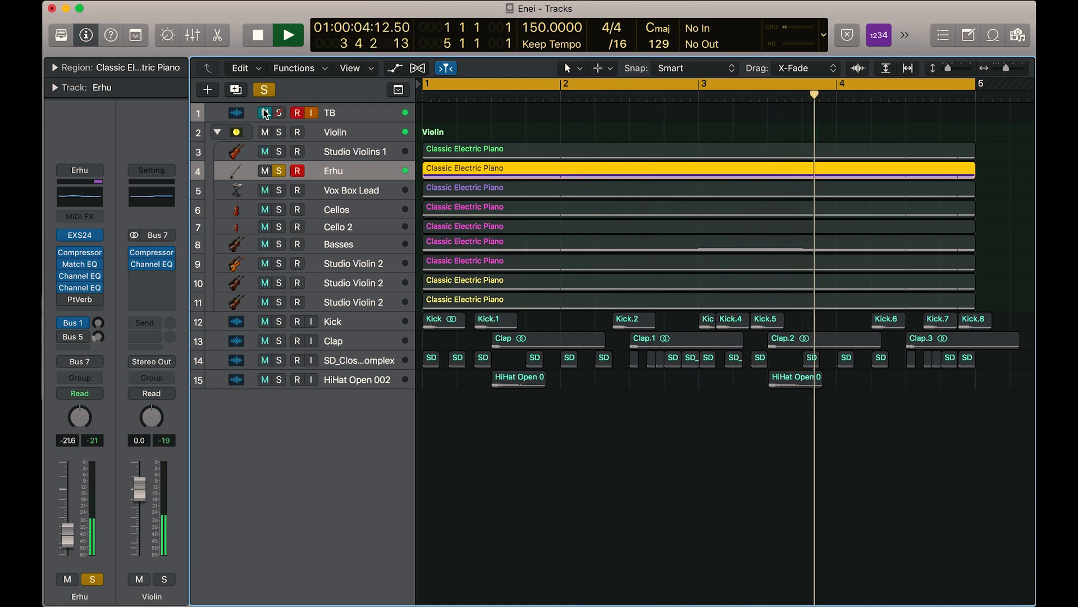
{"action": "key", "text": "space"}
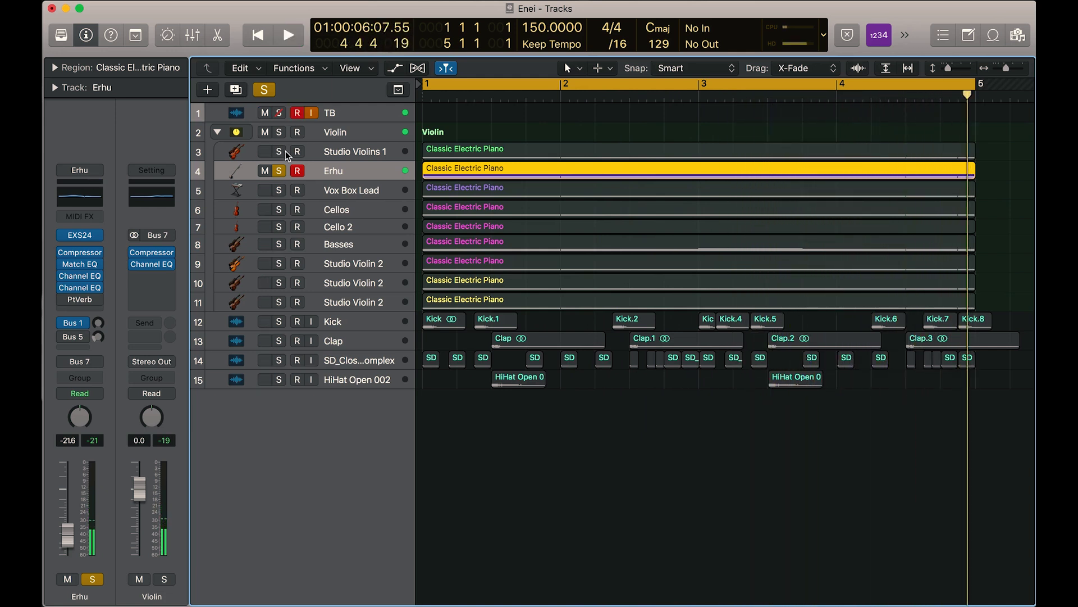
{"action": "left_click", "coordinate": [279, 151], "text": "alt"}
{"action": "key", "text": "space"}
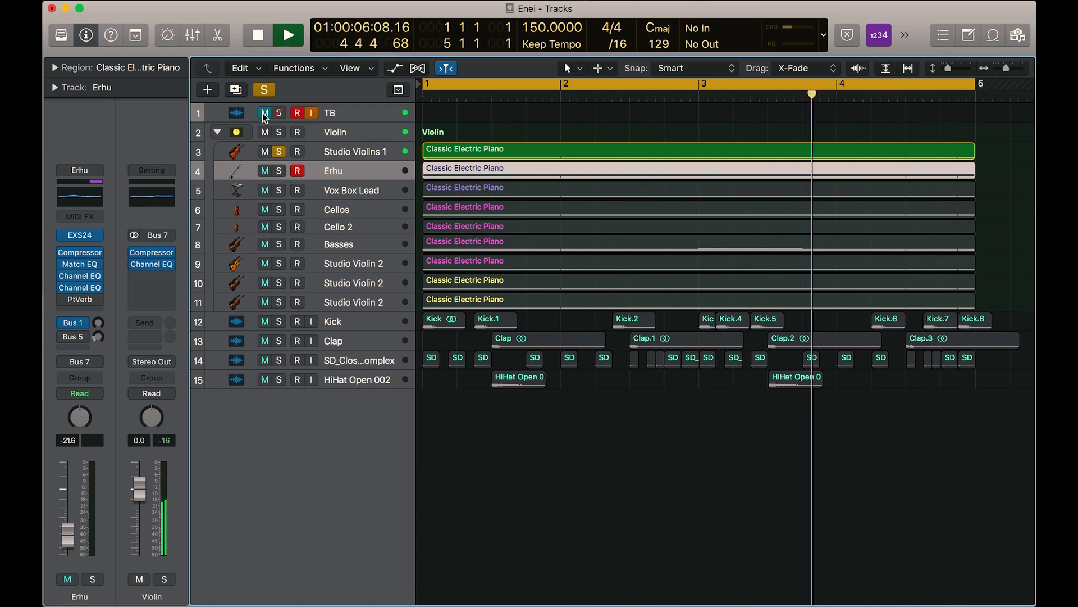
Solo the Vox Box Lead track in place of Studio Violins 1 and listen to it.
{"action": "left_click", "coordinate": [282, 191]}
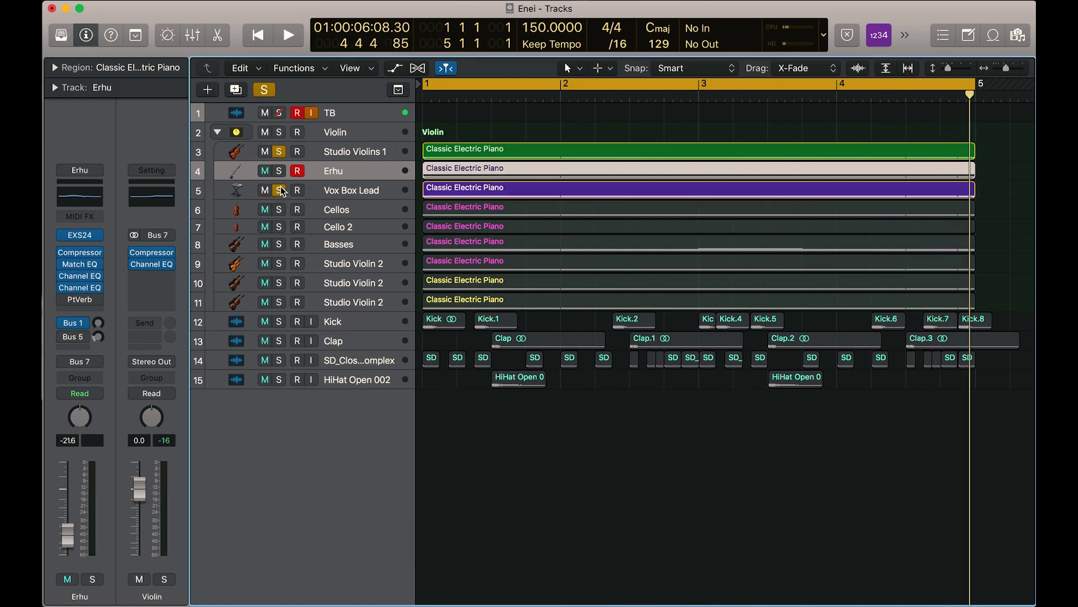
{"action": "left_click", "coordinate": [279, 151]}
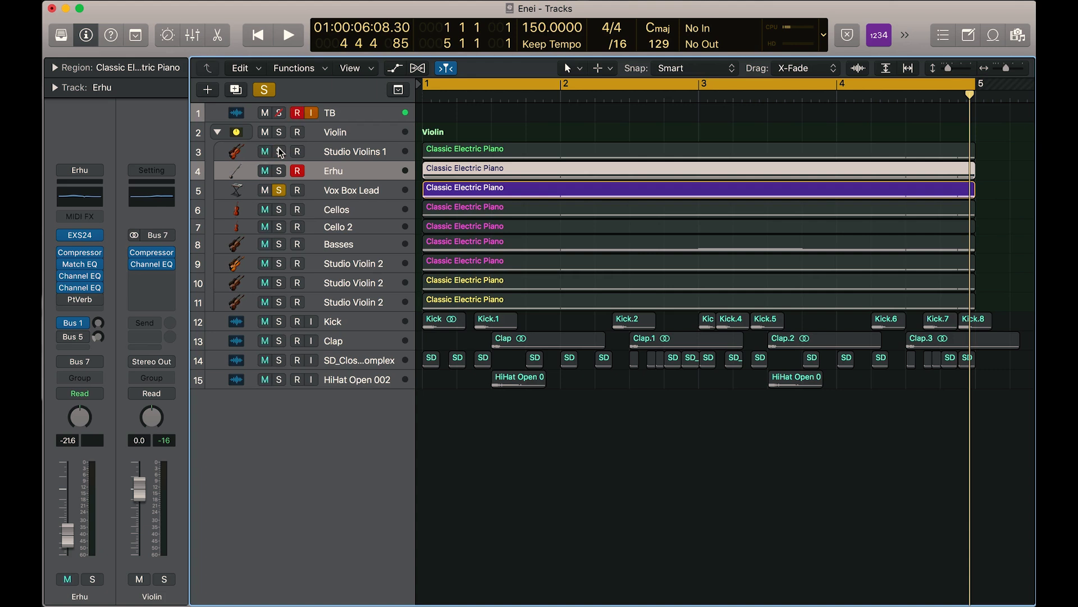
{"action": "key", "text": "space"}
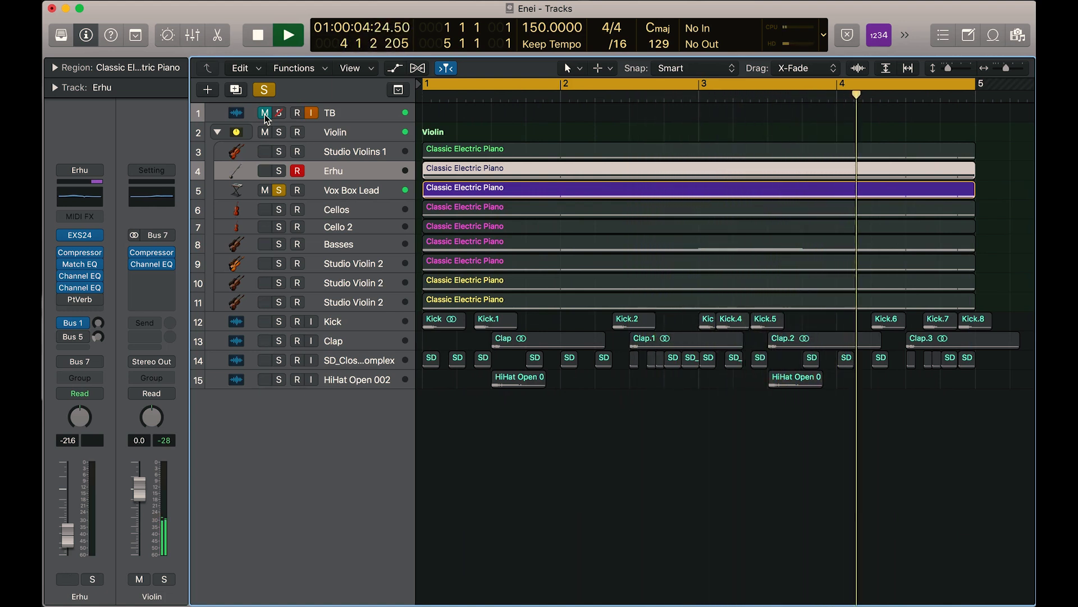
{"action": "key", "text": "space"}
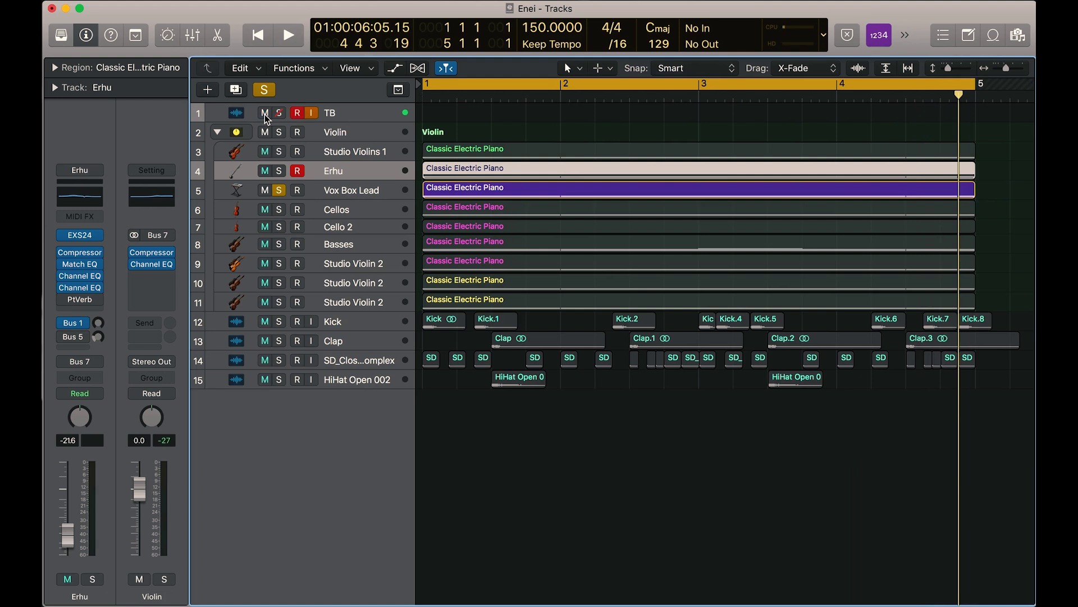
Play Studio Violins 1, Erhu and Vox Box Lead soloed together, switching Erhu and Vox Box Lead out and back in to compare.
{"action": "left_click", "coordinate": [279, 152]}
{"action": "left_click", "coordinate": [279, 171]}
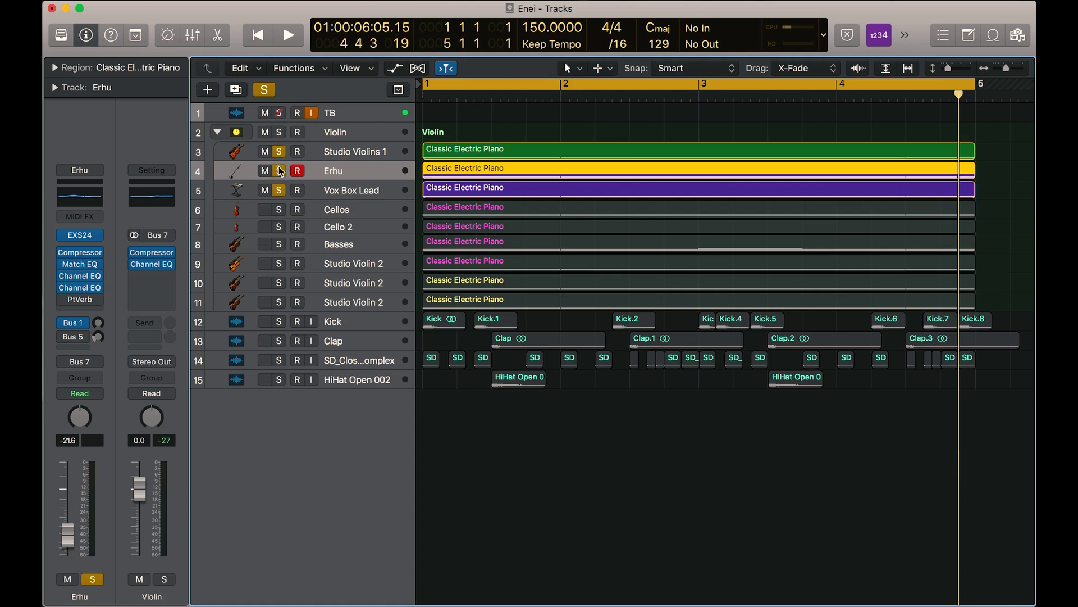
{"action": "left_click", "coordinate": [265, 114]}
{"action": "key", "text": "space"}
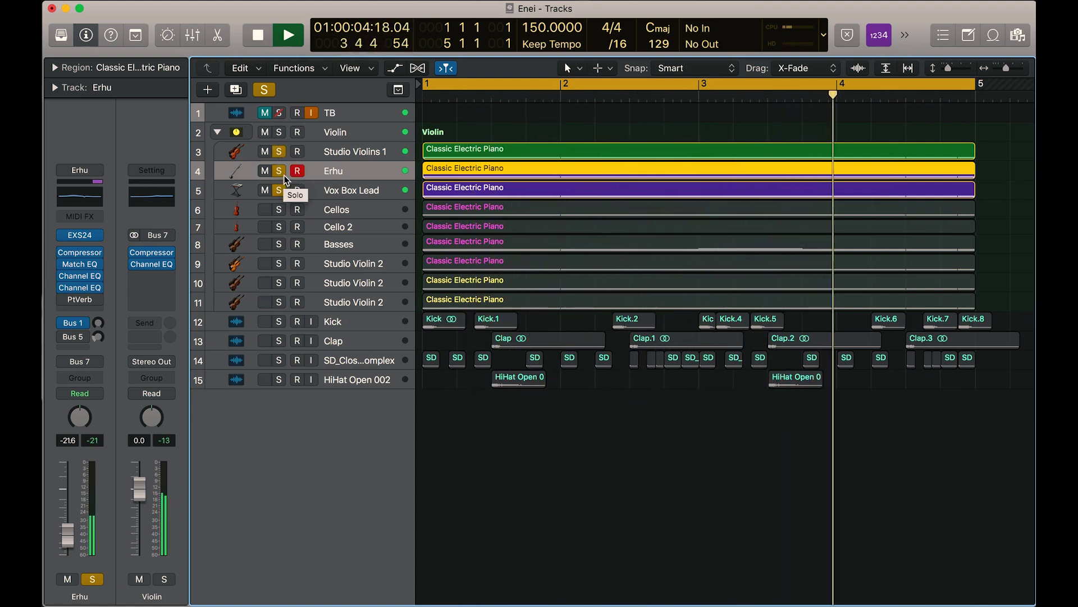
{"action": "left_click_drag", "start_coordinate": [282, 175], "coordinate": [282, 189]}
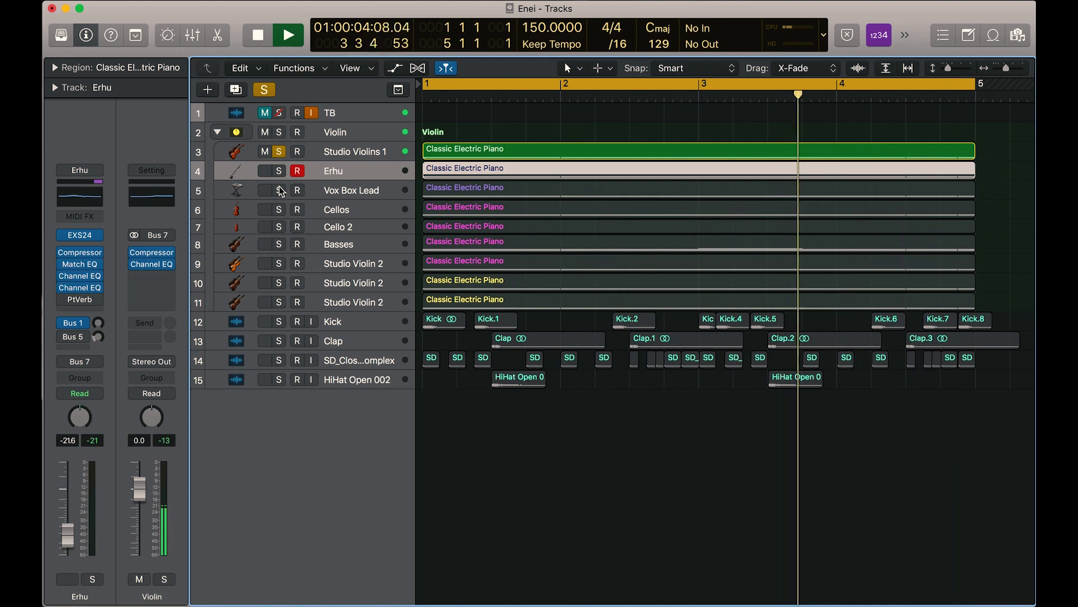
{"action": "left_click_drag", "start_coordinate": [281, 192], "coordinate": [281, 176]}
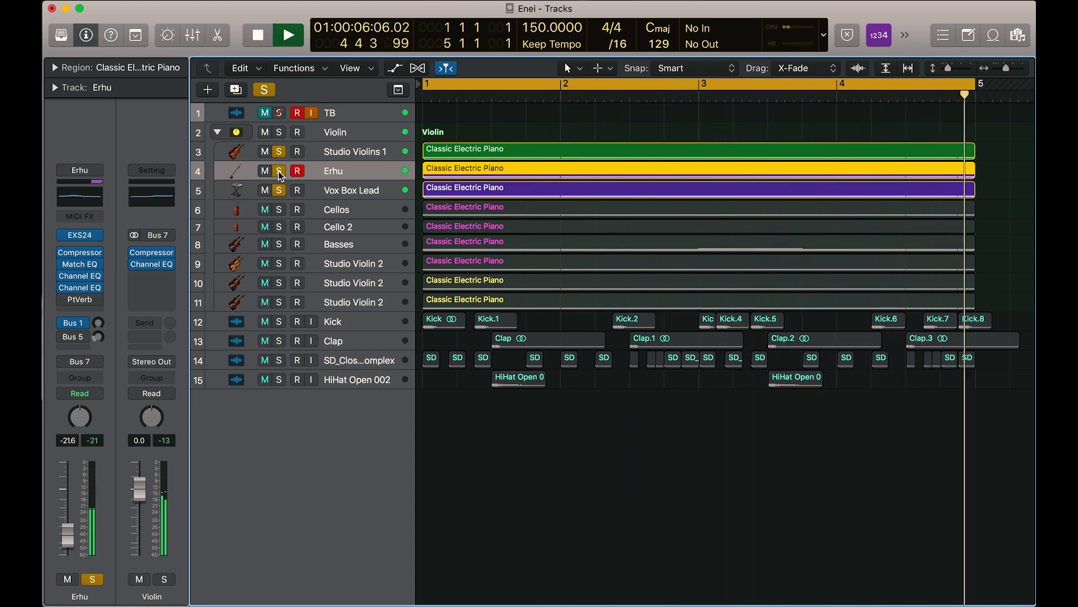
{"action": "key", "text": "space"}
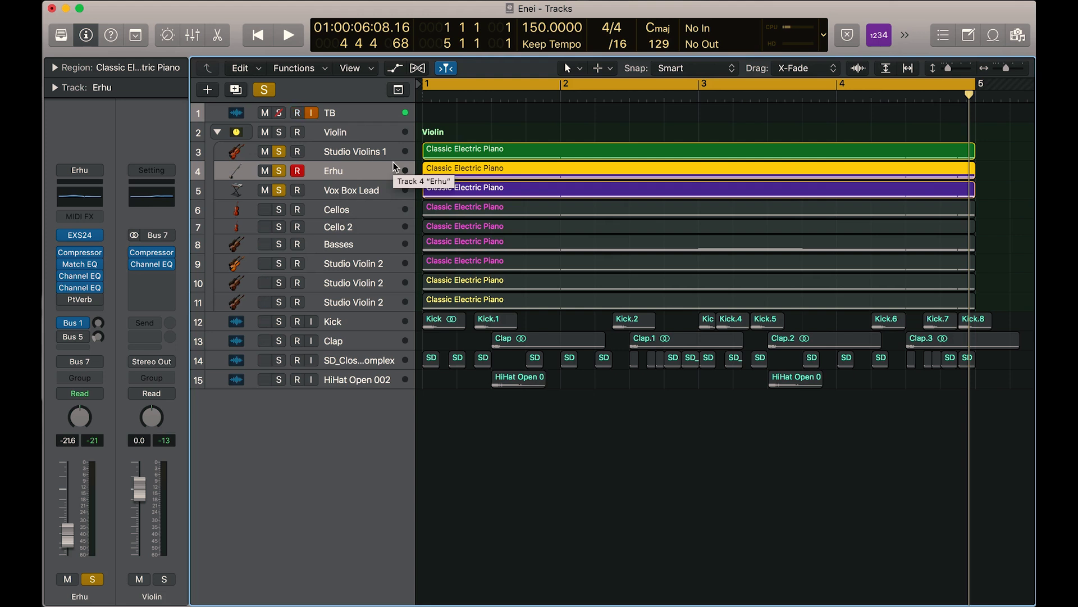
Examine the frequency spectrum of Studio Violins 1 during playback in the SPAN analyzer on Stereo Out.
{"action": "left_click", "coordinate": [335, 132]}
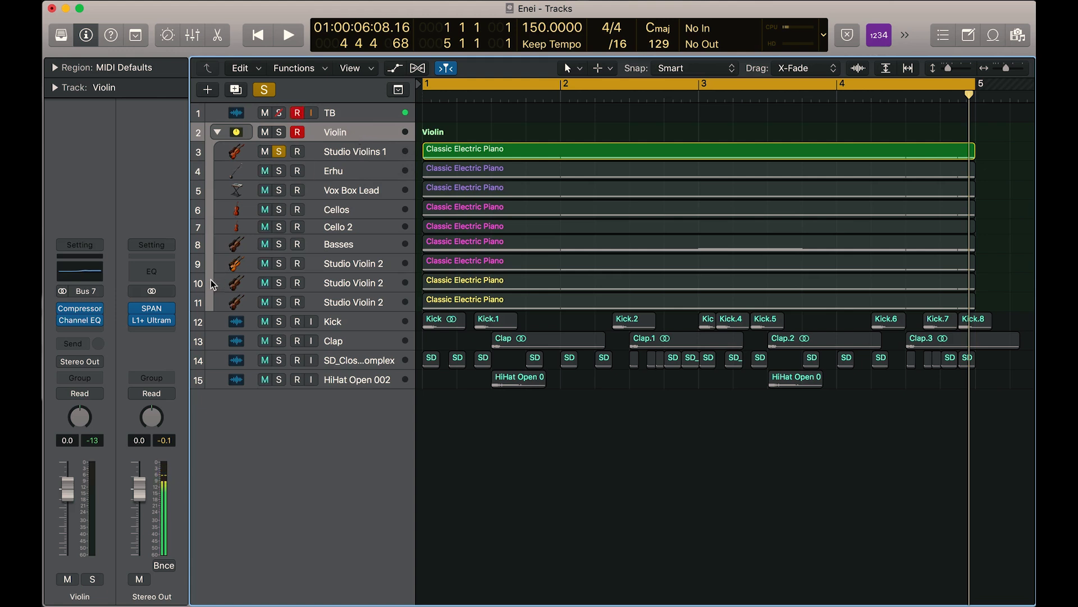
{"action": "left_click", "coordinate": [155, 312]}
{"action": "key", "text": "space"}
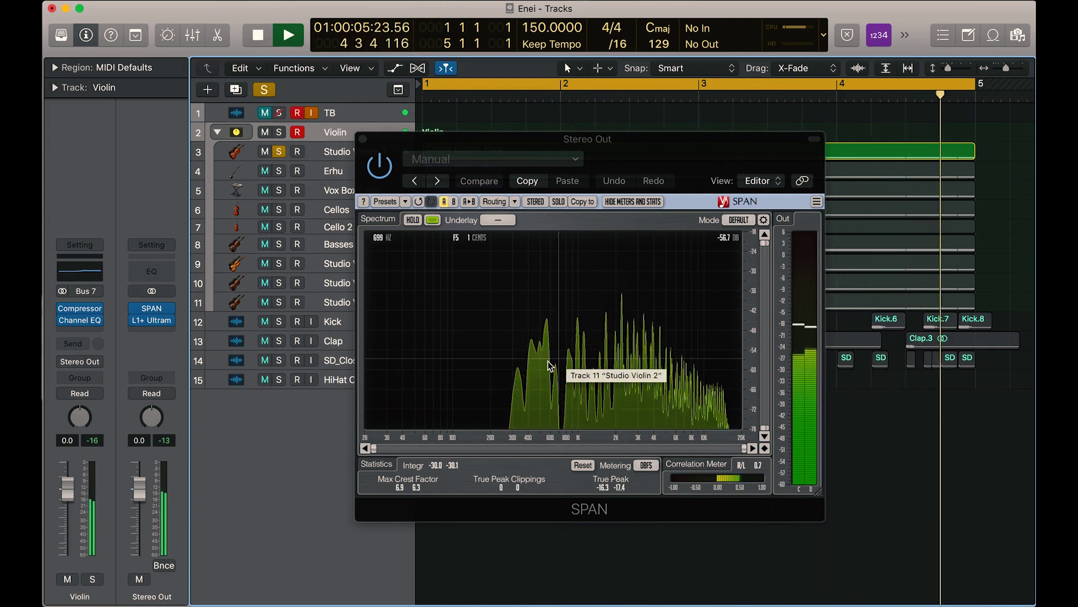
{"action": "key", "text": "space"}
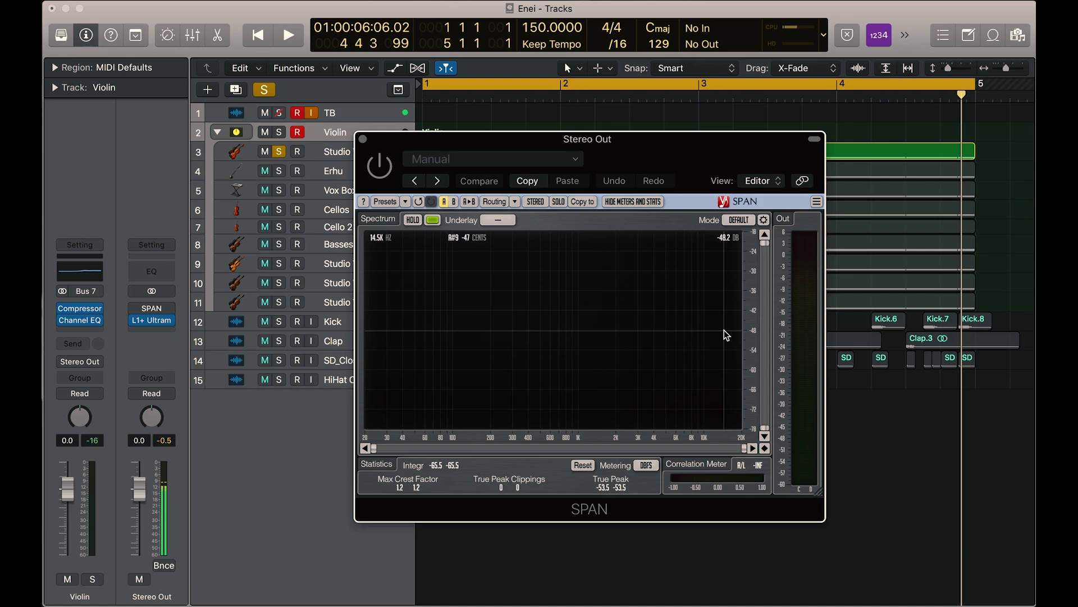
{"action": "left_click", "coordinate": [363, 140]}
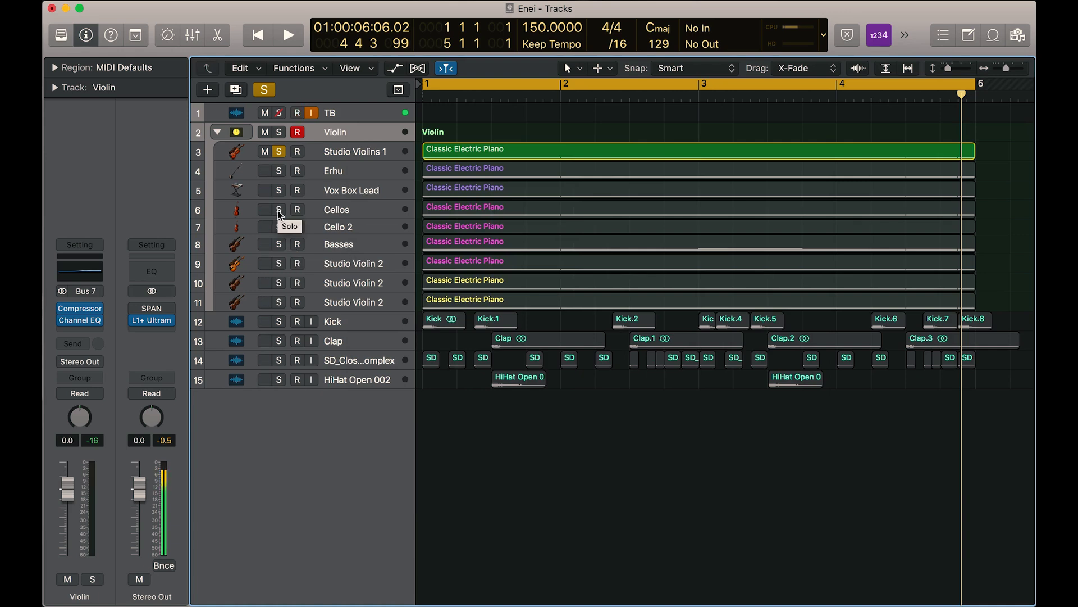
Examine the notes of the Studio Violins 1 region in the Piano Roll, and close the editor.
{"action": "double_click", "coordinate": [469, 149]}
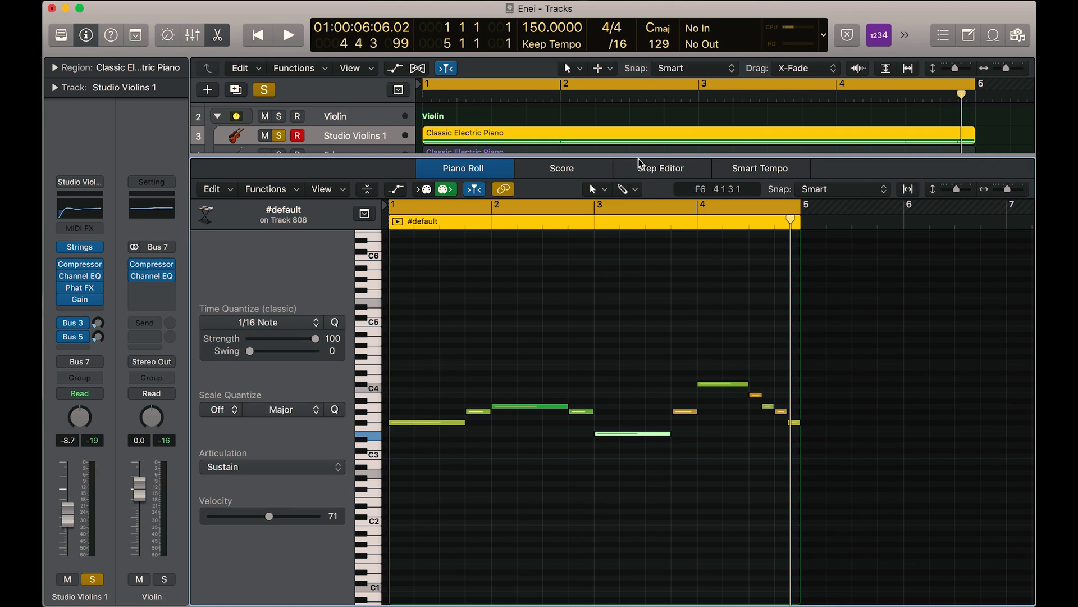
{"action": "left_click_drag", "start_coordinate": [638, 157], "coordinate": [639, 155]}
{"action": "key", "text": "e"}
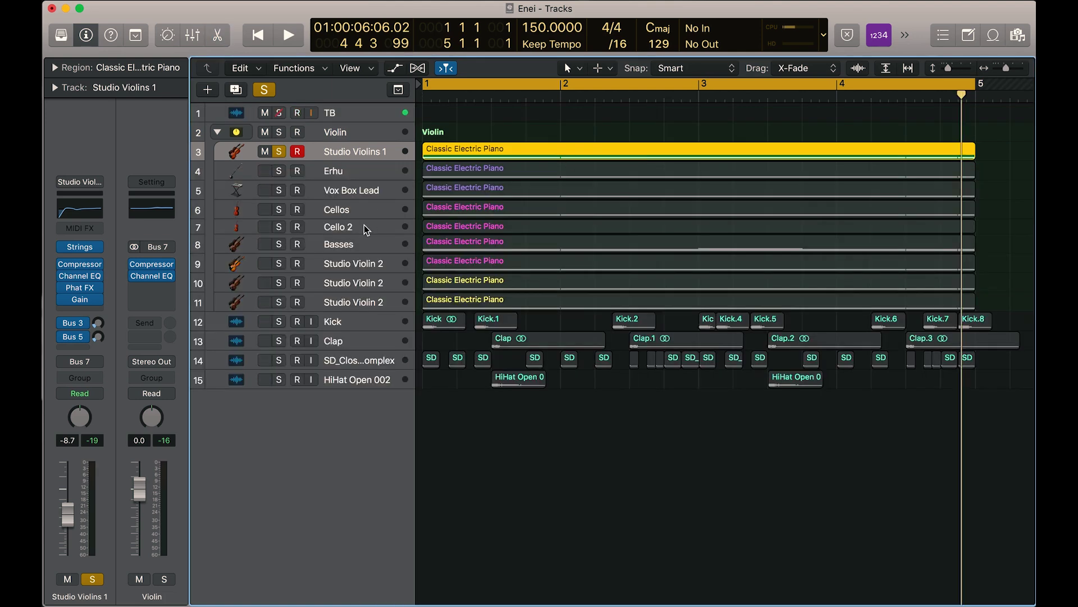
Solo the Cellos track as well and examine its region's notes in the Piano Roll.
{"action": "left_click", "coordinate": [278, 209]}
{"action": "left_click", "coordinate": [320, 209]}
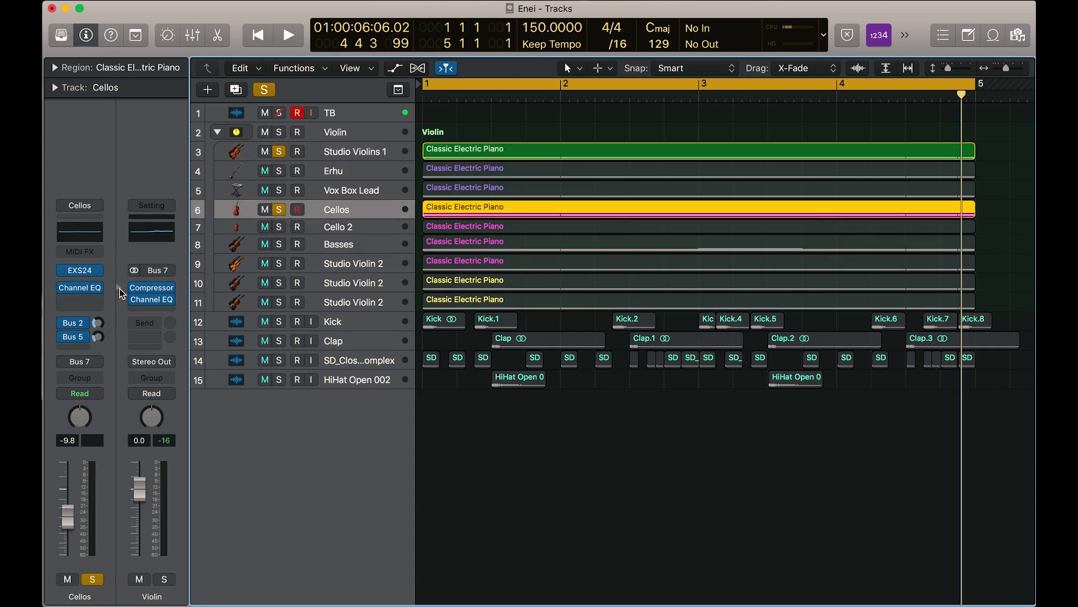
{"action": "double_click", "coordinate": [438, 212]}
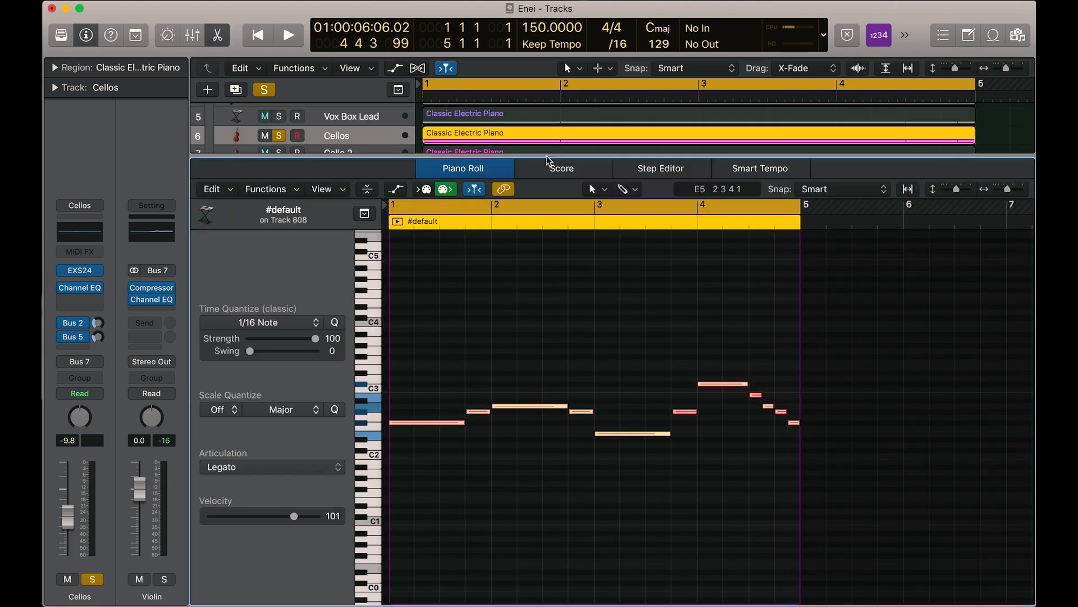
{"action": "key", "text": "e"}
Play the cellos without Studio Violins 1 and examine their spectrum in SPAN on Stereo Out.
{"action": "left_click", "coordinate": [278, 152]}
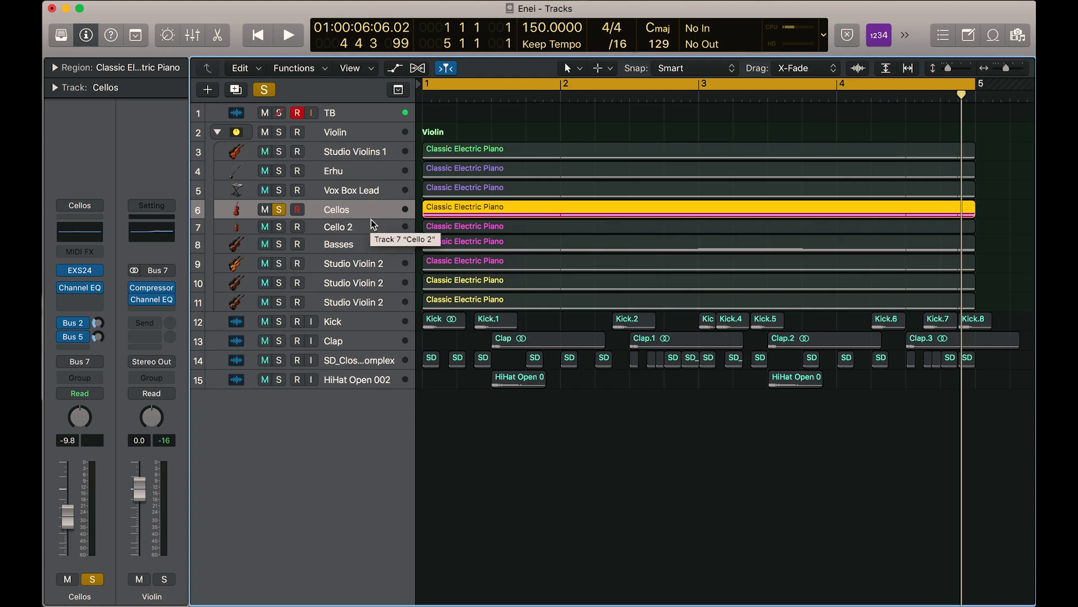
{"action": "key", "text": "space"}
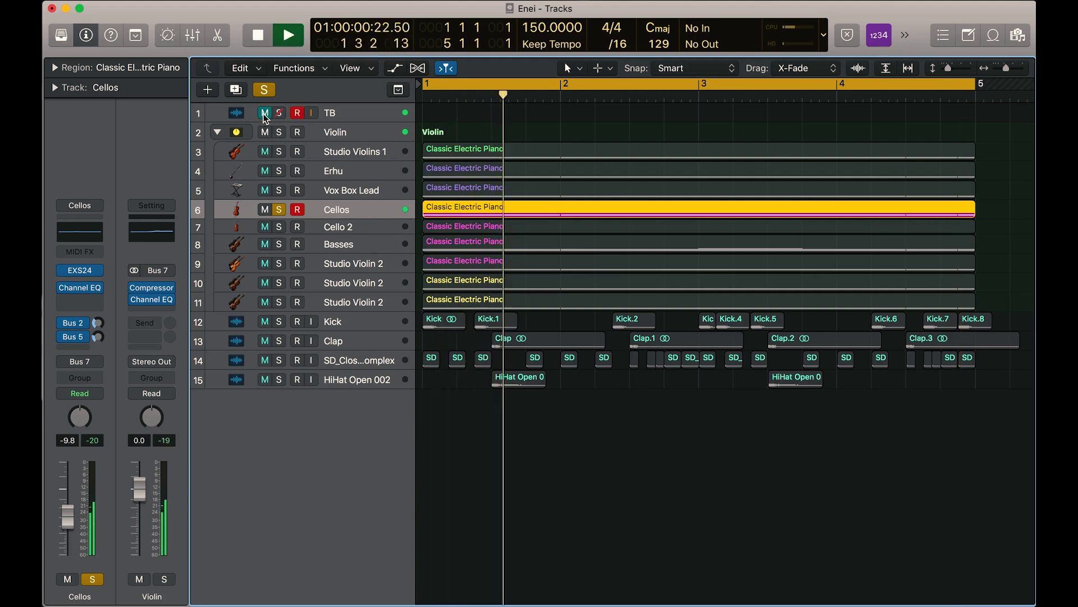
{"action": "left_click", "coordinate": [337, 132]}
{"action": "left_click", "coordinate": [150, 311]}
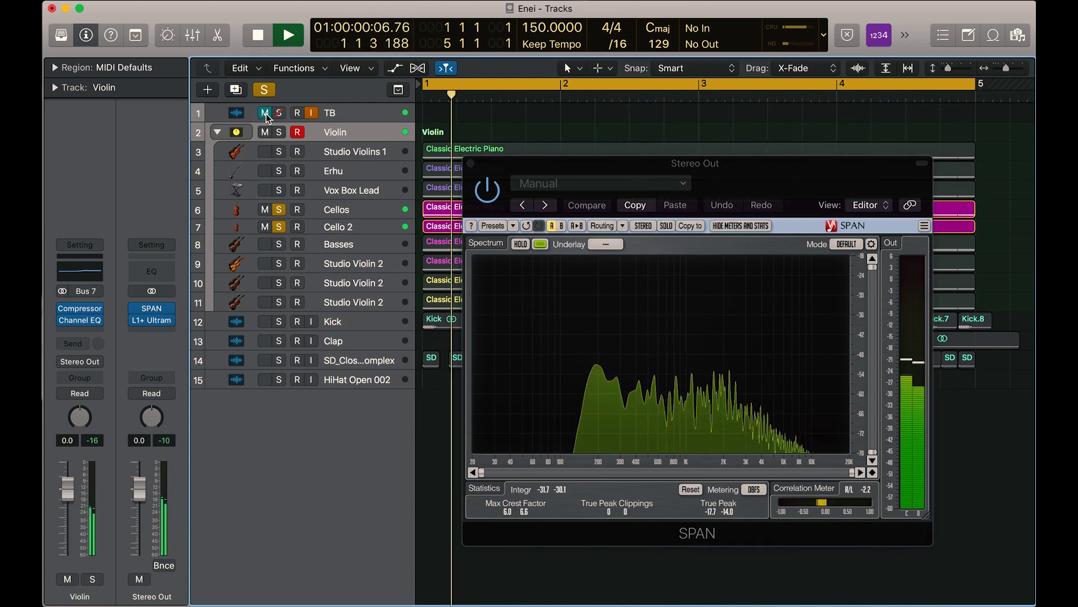
Add Studio Violins 1 to the solo and compare the spectrum with Cellos and Cello 2 switched out and back in.
{"action": "left_click", "coordinate": [281, 151]}
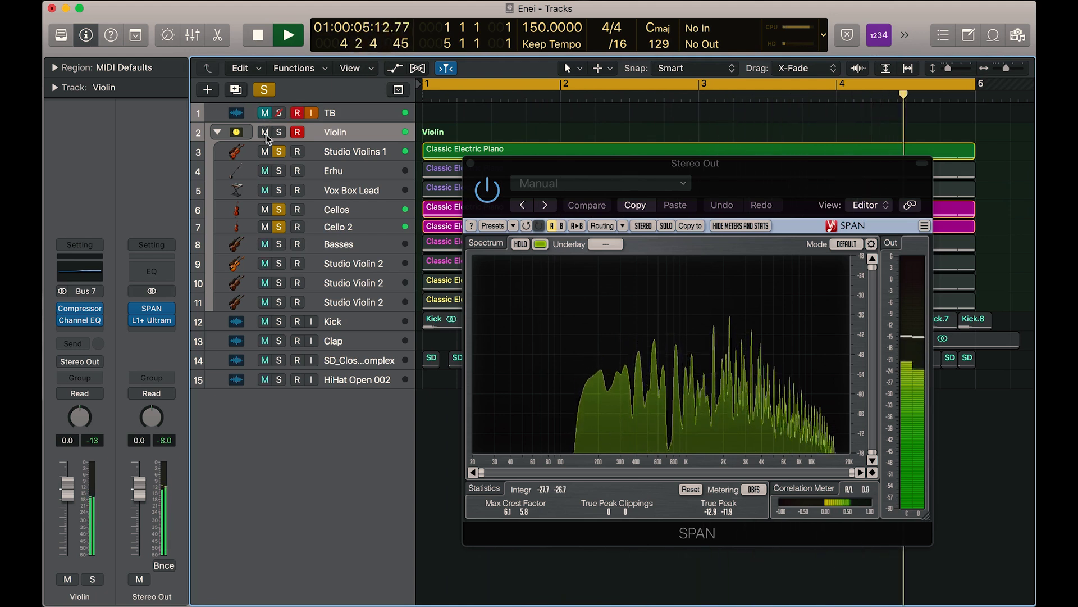
{"action": "left_click", "coordinate": [279, 209]}
{"action": "left_click", "coordinate": [279, 227]}
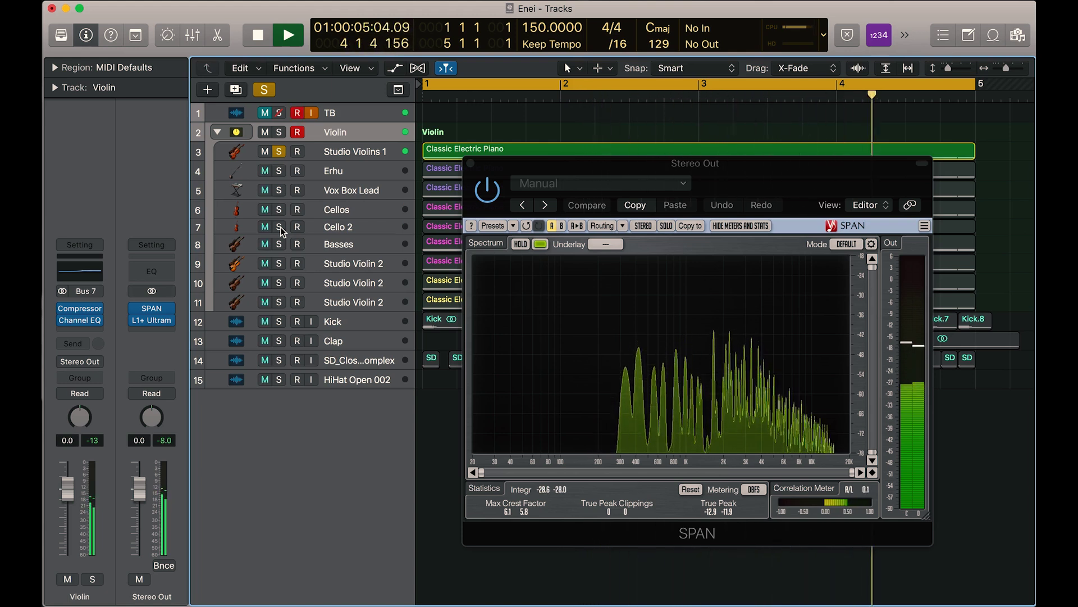
{"action": "left_click_drag", "start_coordinate": [281, 227], "coordinate": [283, 212]}
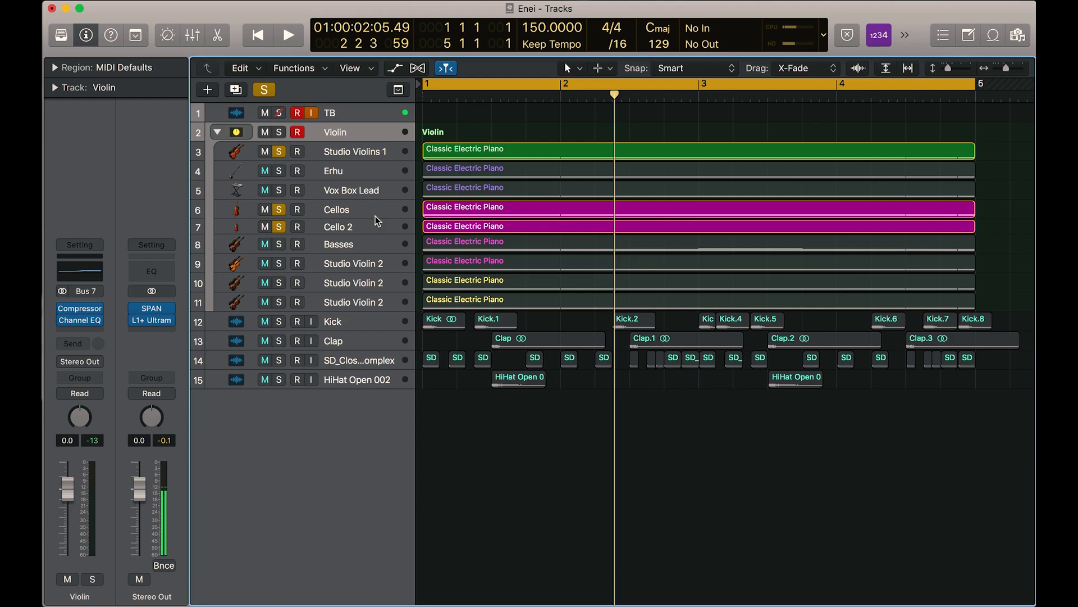
Solo the Basses track on its own, removing Studio Violins 1, Cellos and Cello 2 from the solo.
{"action": "left_click", "coordinate": [279, 209]}
{"action": "left_click", "coordinate": [281, 227]}
{"action": "left_click", "coordinate": [279, 246]}
{"action": "left_click", "coordinate": [337, 247]}
{"action": "left_click", "coordinate": [279, 153]}
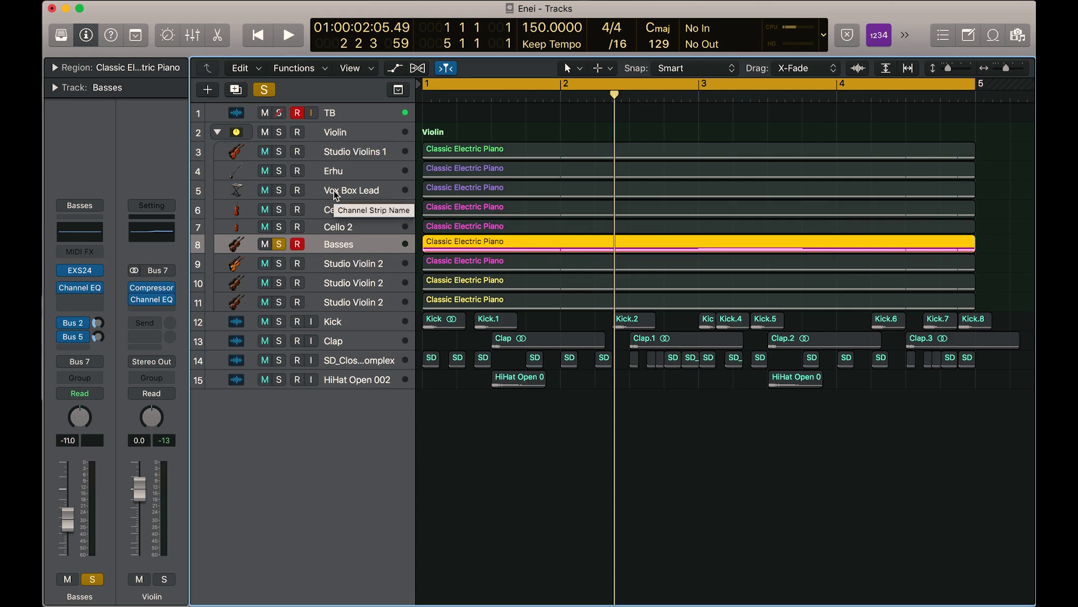
Play the soloed basses and examine their spectrum in SPAN on Stereo Out.
{"action": "key", "text": "space"}
{"action": "left_click", "coordinate": [325, 133]}
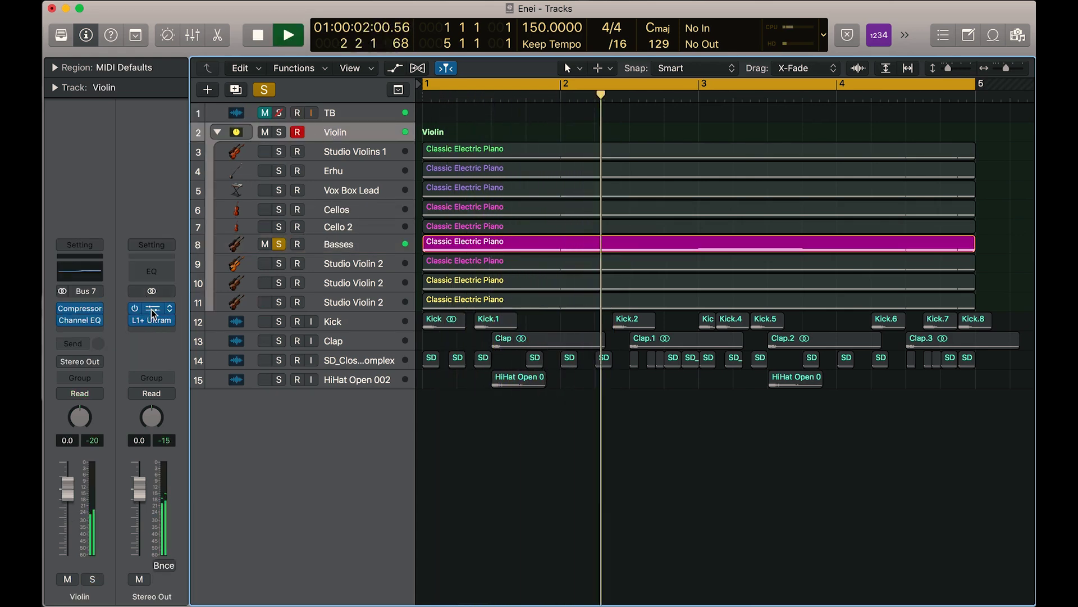
{"action": "left_click", "coordinate": [152, 309]}
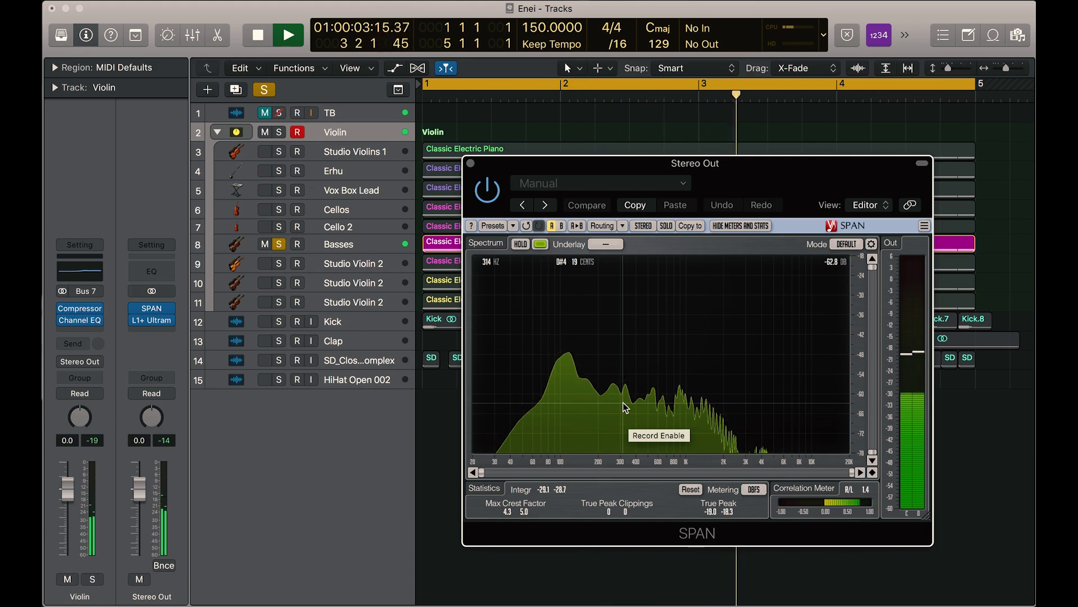
{"action": "left_click", "coordinate": [471, 164]}
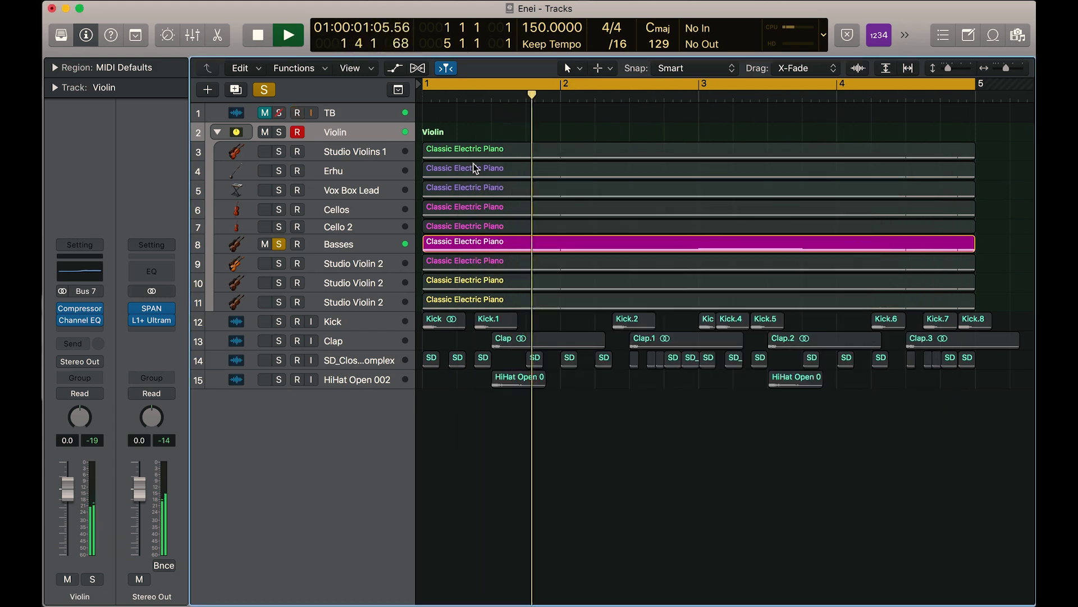
{"action": "key", "text": "space"}
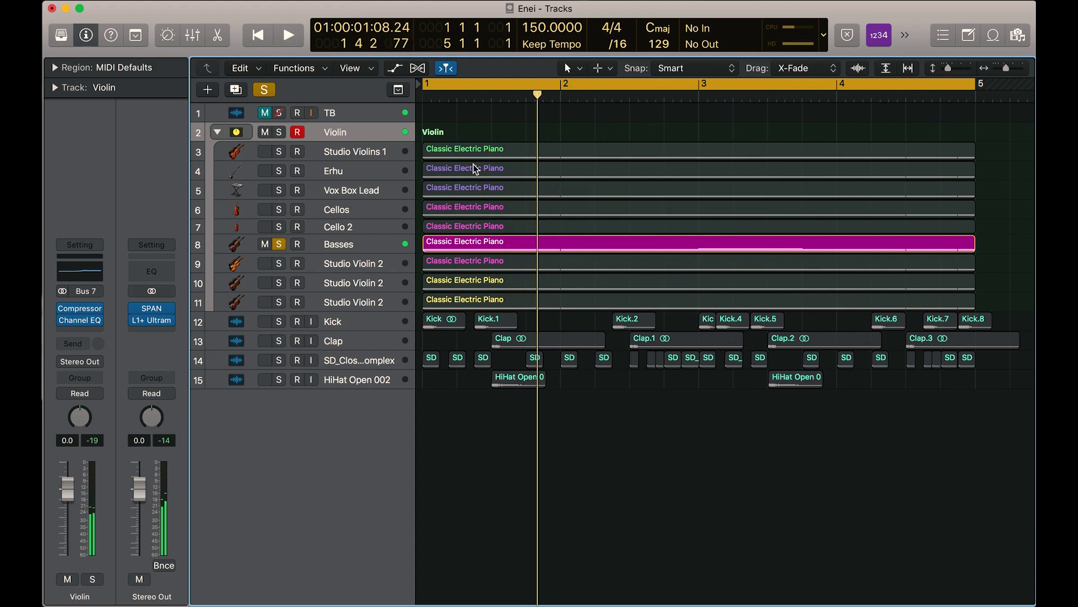
Add Studio Violins 1, Cellos and Cello 2 to the solo and play them together with the basses.
{"action": "left_click", "coordinate": [279, 152]}
{"action": "left_click", "coordinate": [279, 210]}
{"action": "left_click", "coordinate": [279, 227]}
{"action": "key", "text": "space"}
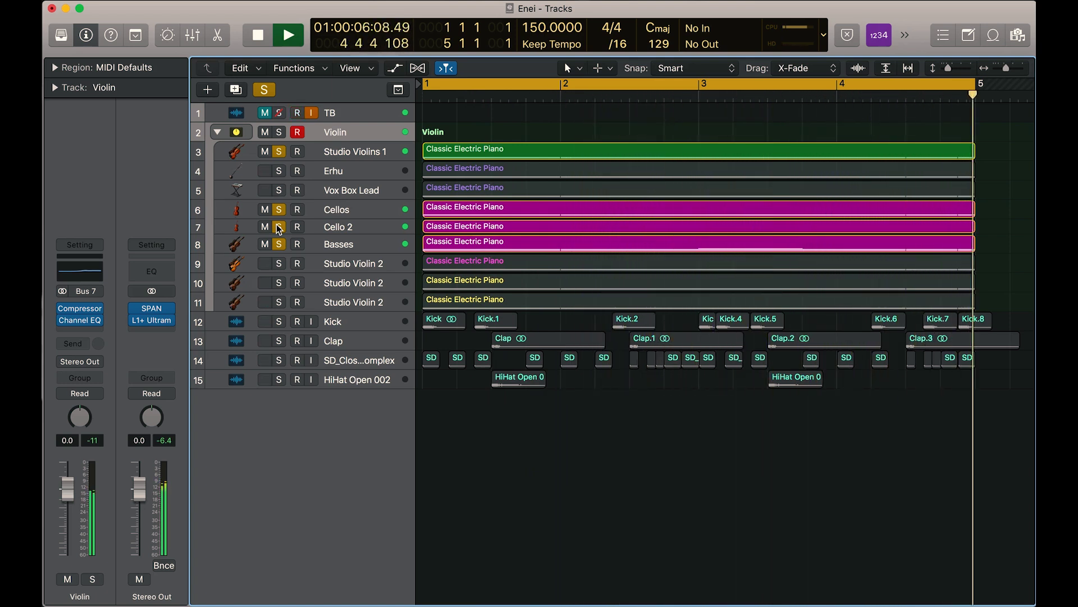
Examine the notes of the Basses region in the Piano Roll, and close the editor.
{"action": "left_click", "coordinate": [487, 248]}
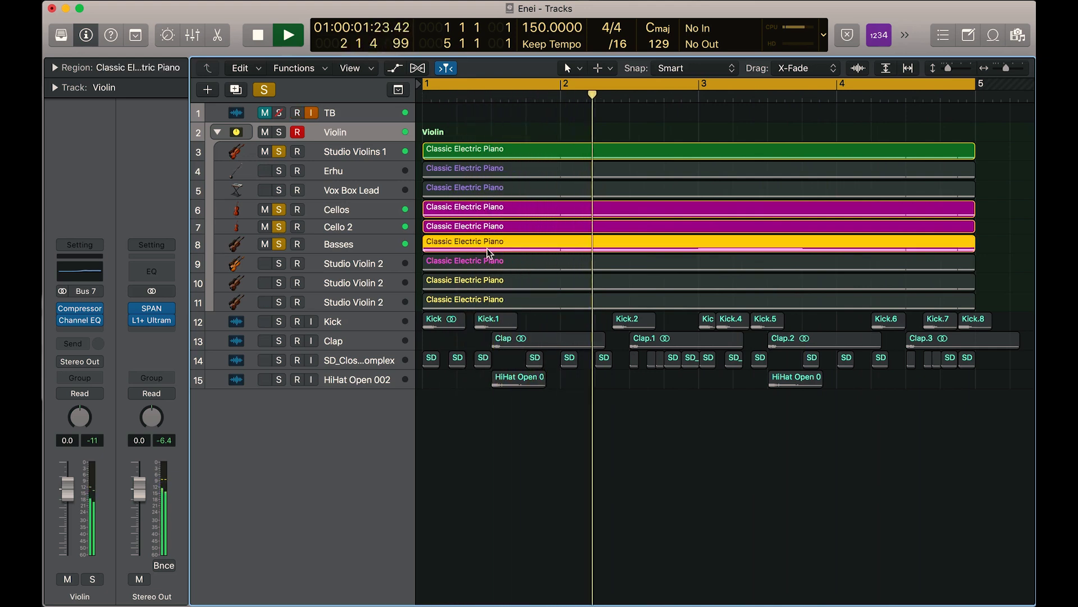
{"action": "double_click", "coordinate": [487, 249]}
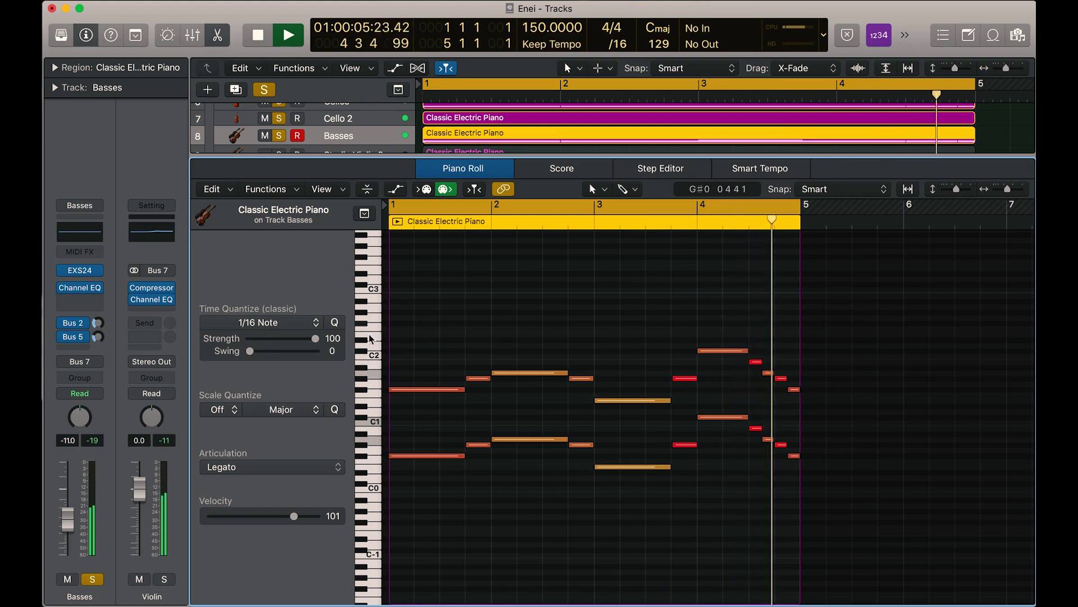
{"action": "key", "text": "space"}
{"action": "key", "text": "e"}
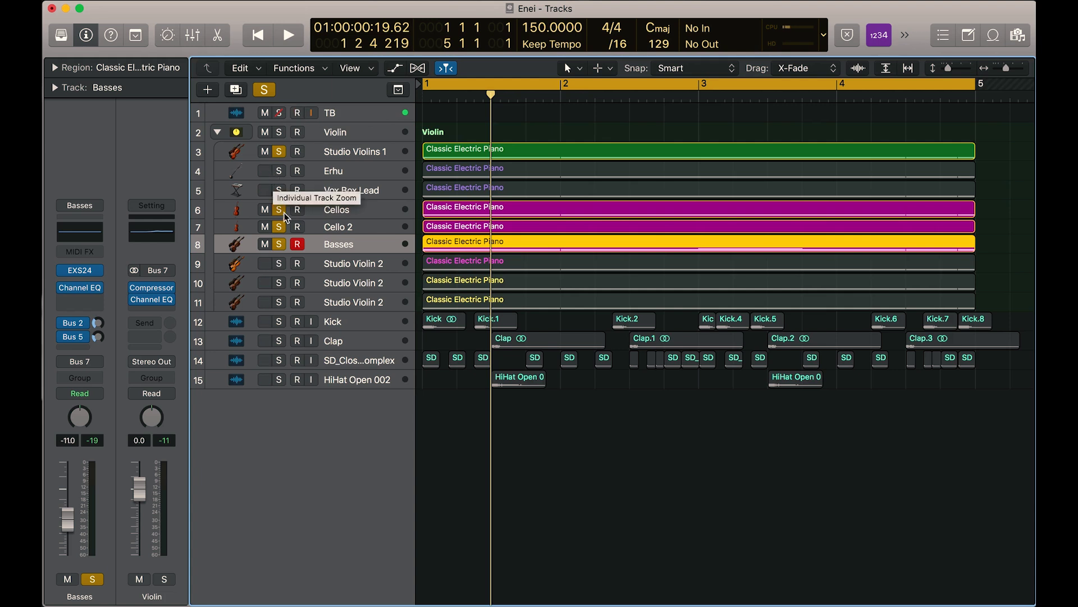
Clear the current solos, then solo the Studio Violin 2 track directly below Basses and play it with TB muted.
{"action": "left_click_drag", "start_coordinate": [279, 209], "coordinate": [282, 247]}
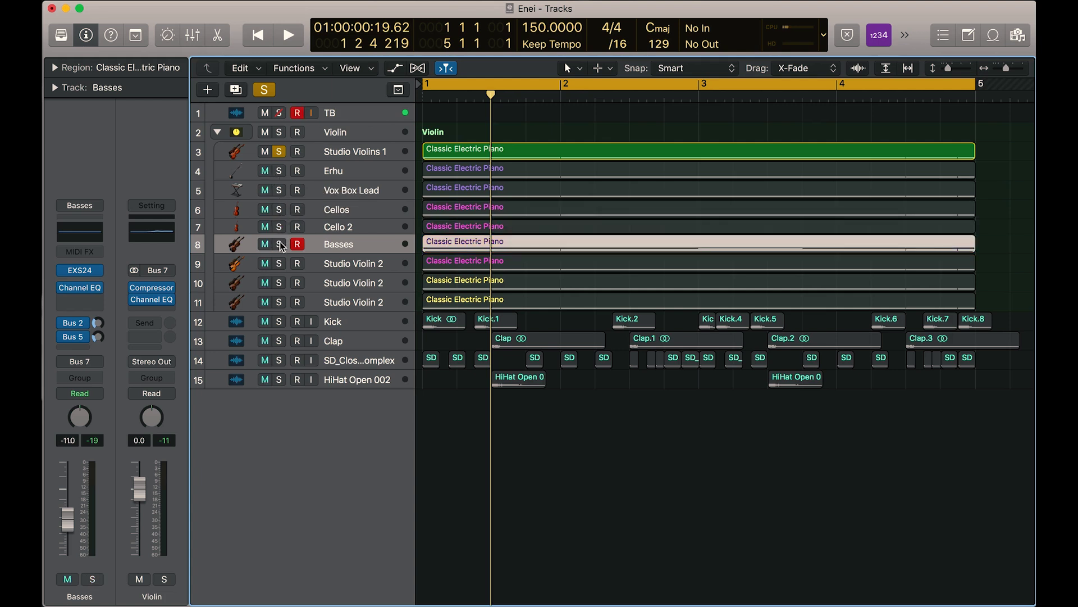
{"action": "left_click", "coordinate": [280, 153]}
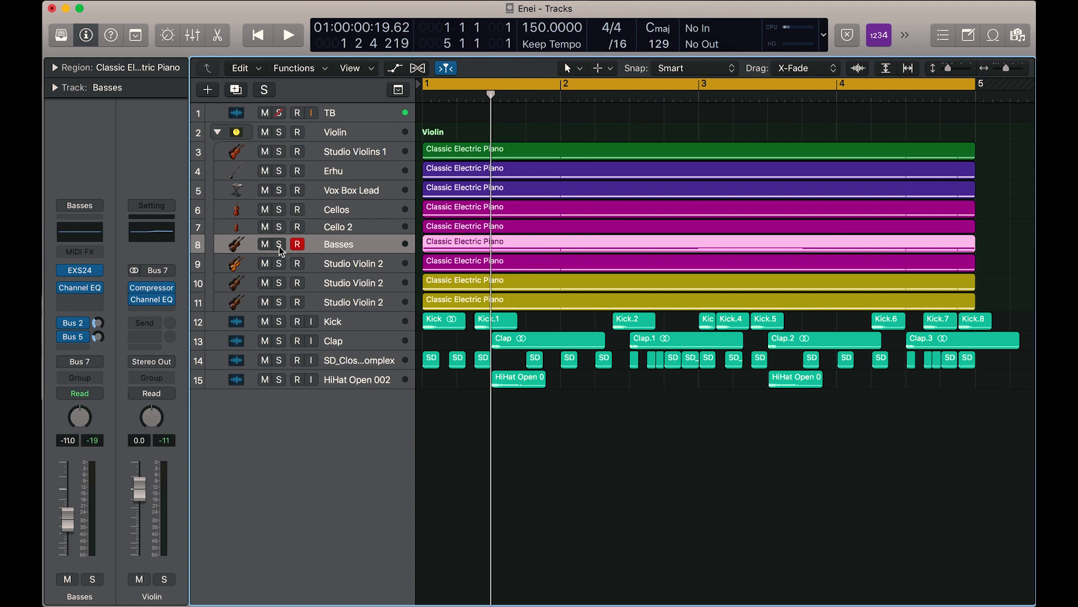
{"action": "left_click", "coordinate": [280, 263]}
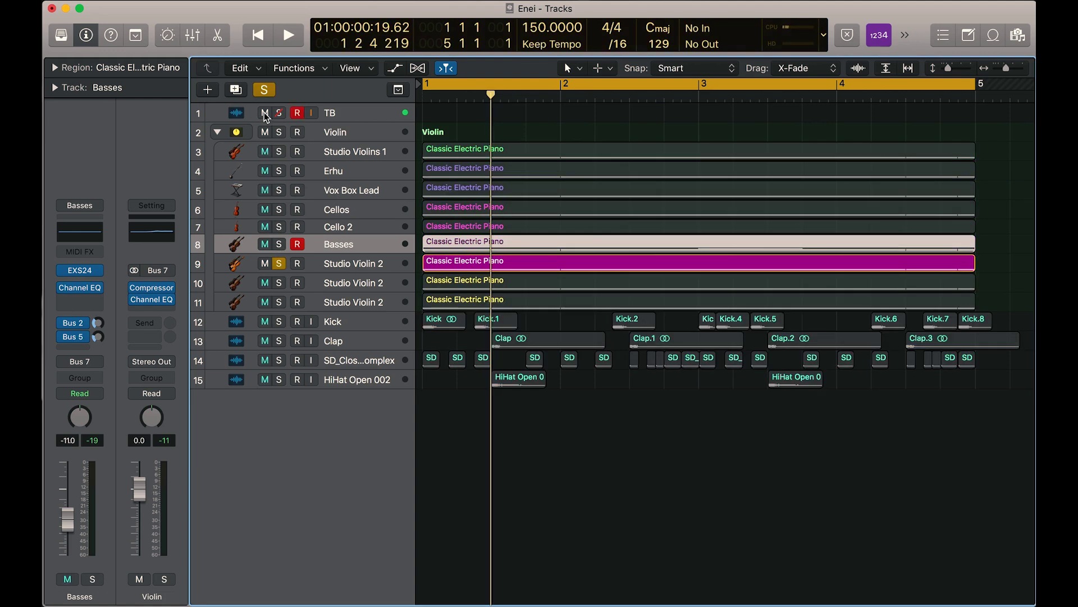
{"action": "left_click", "coordinate": [265, 113]}
{"action": "key", "text": "space"}
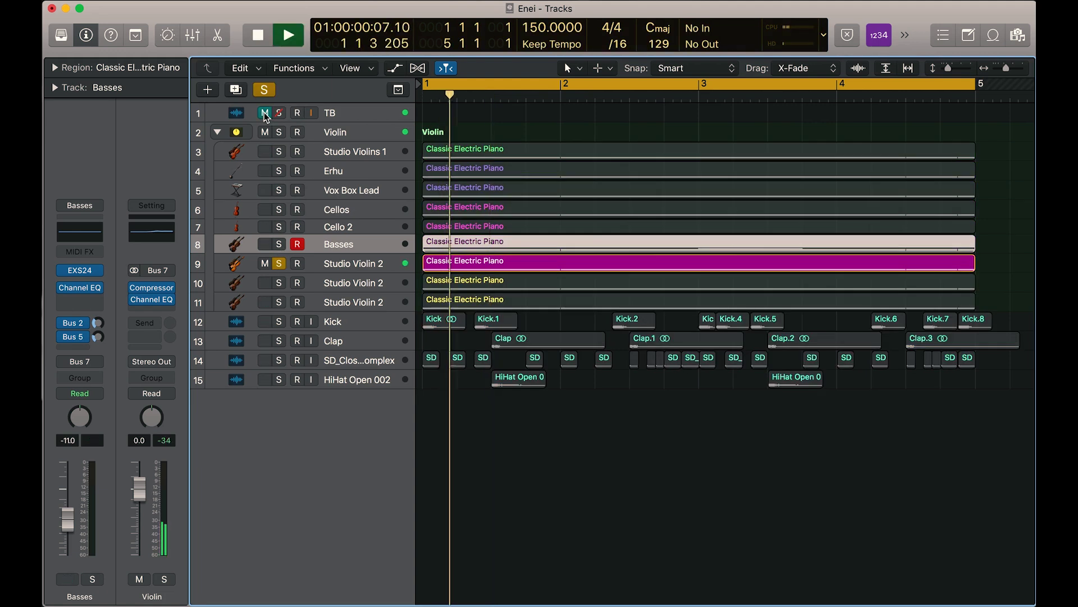
Examine the notes of the soloed Studio Violin 2 region in the Piano Roll, and close the editor.
{"action": "left_click", "coordinate": [466, 263]}
{"action": "double_click", "coordinate": [466, 263]}
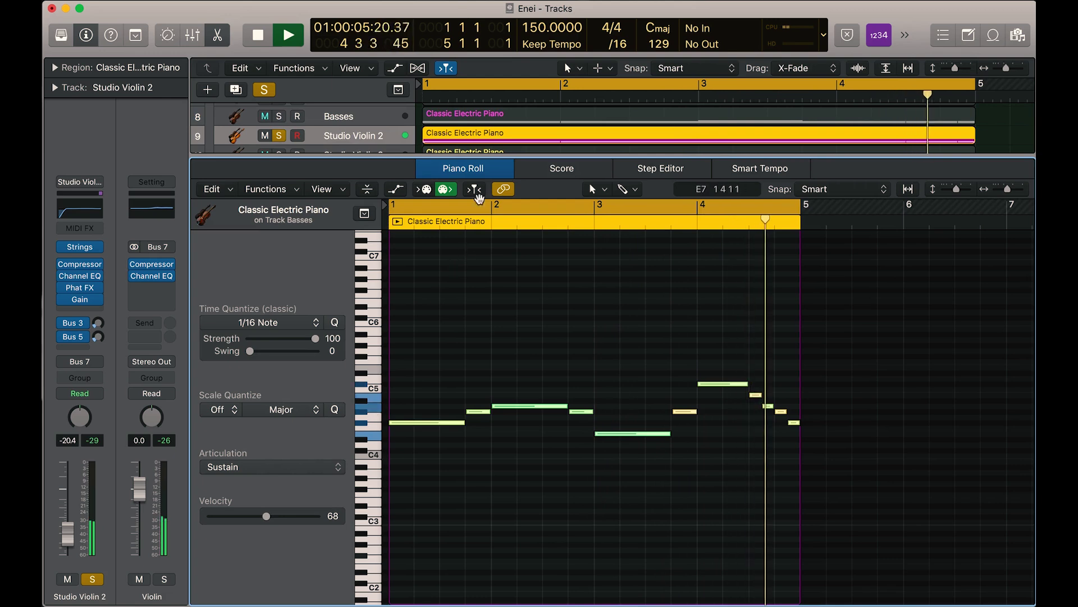
{"action": "double_click", "coordinate": [495, 167]}
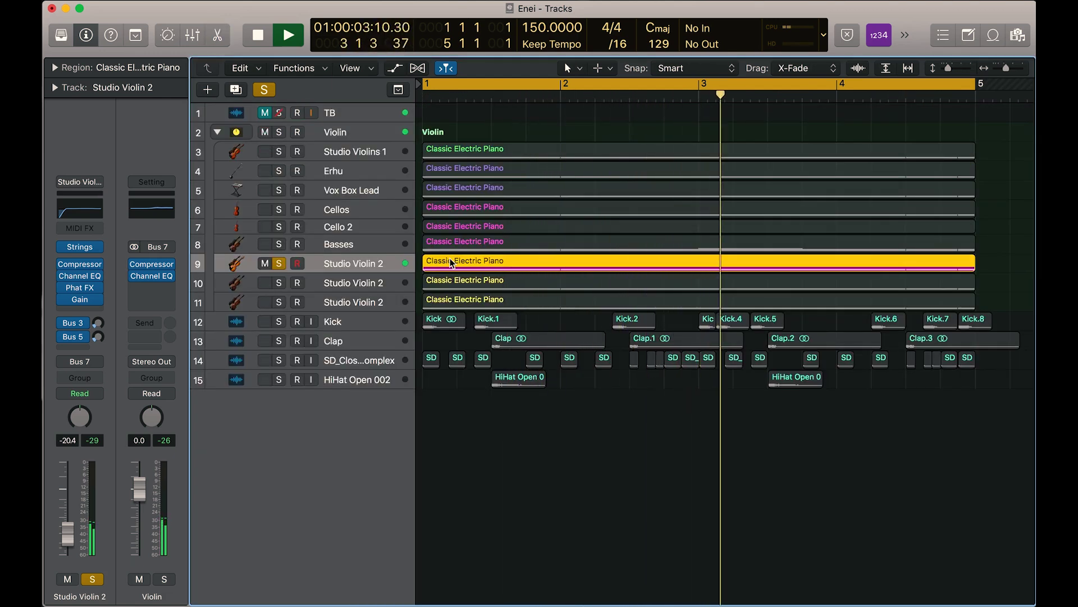
{"action": "key", "text": "space"}
Solo Studio Violins 1, Cellos, Cello 2 and Basses too, and compare playback with the layers beneath Studio Violins 1 switched out and back in.
{"action": "left_click", "coordinate": [279, 152]}
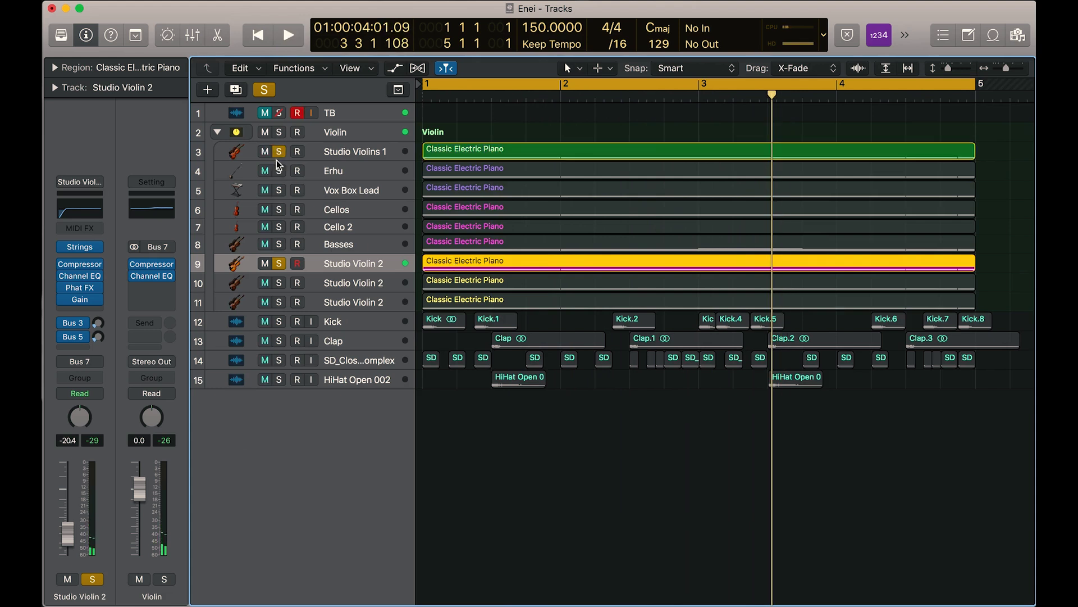
{"action": "left_click_drag", "start_coordinate": [279, 209], "coordinate": [277, 253]}
{"action": "key", "text": "space"}
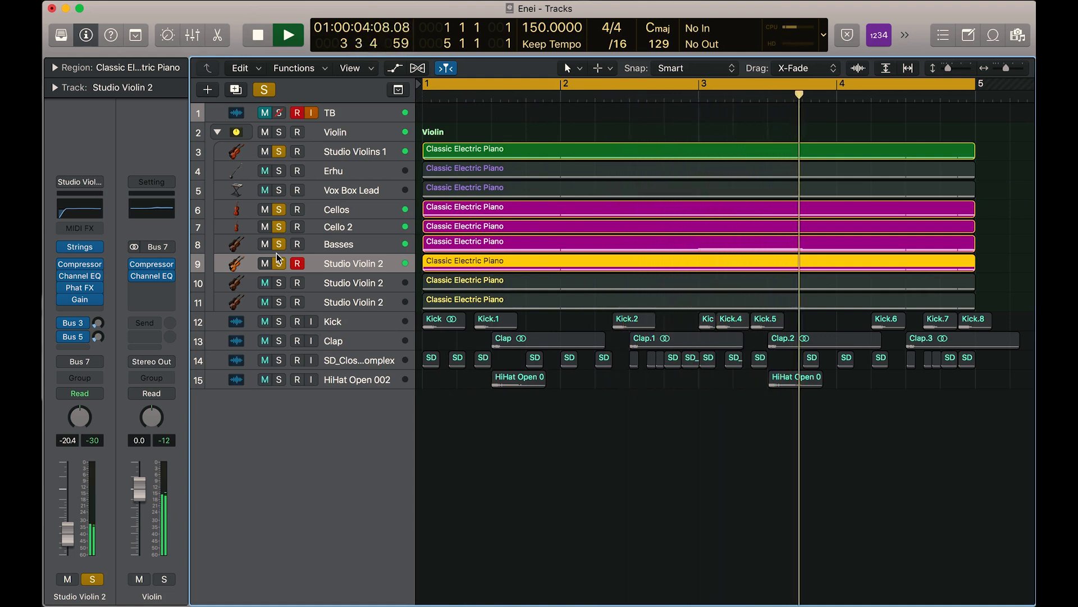
{"action": "left_click_drag", "start_coordinate": [277, 256], "coordinate": [280, 211]}
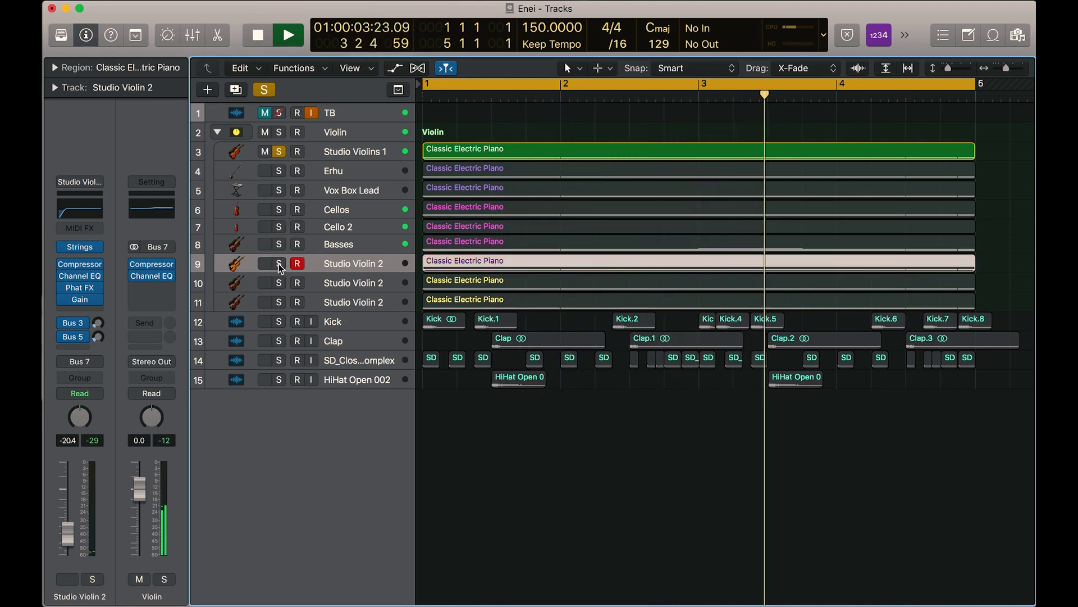
{"action": "left_click_drag", "start_coordinate": [280, 264], "coordinate": [281, 216]}
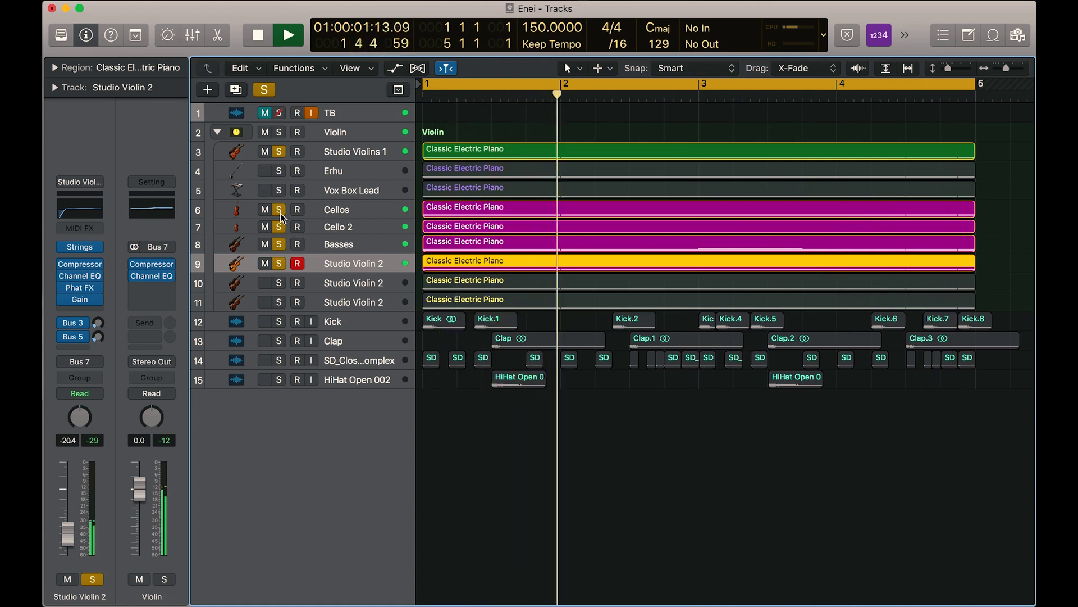
{"action": "key", "text": "space"}
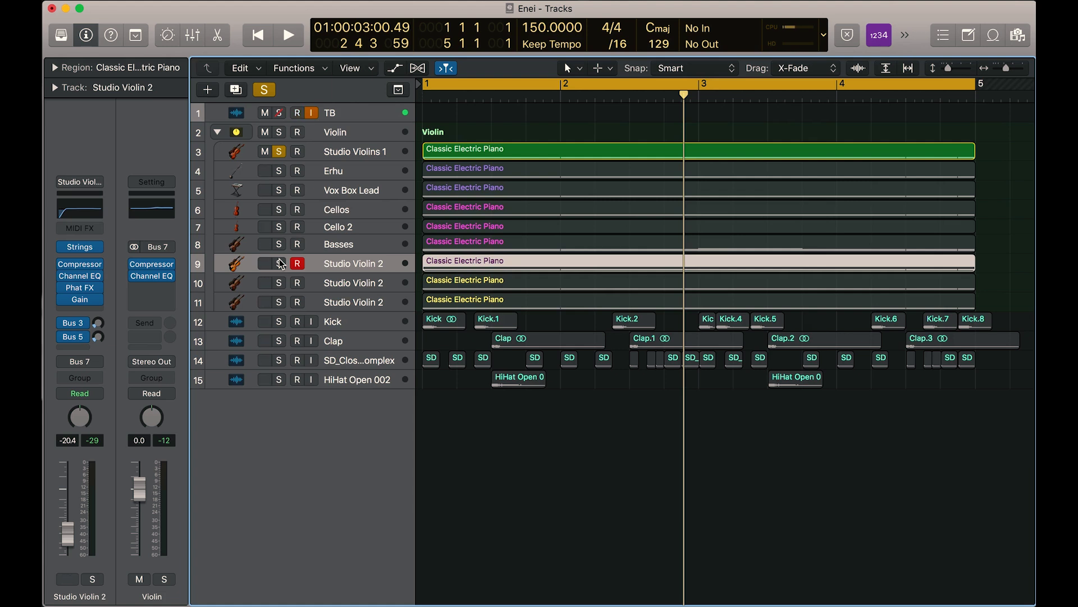
Solo the Studio Violin 2 track on row 10 alongside Studio Violins 1 and play the pair with TB muted.
{"action": "left_click", "coordinate": [279, 284]}
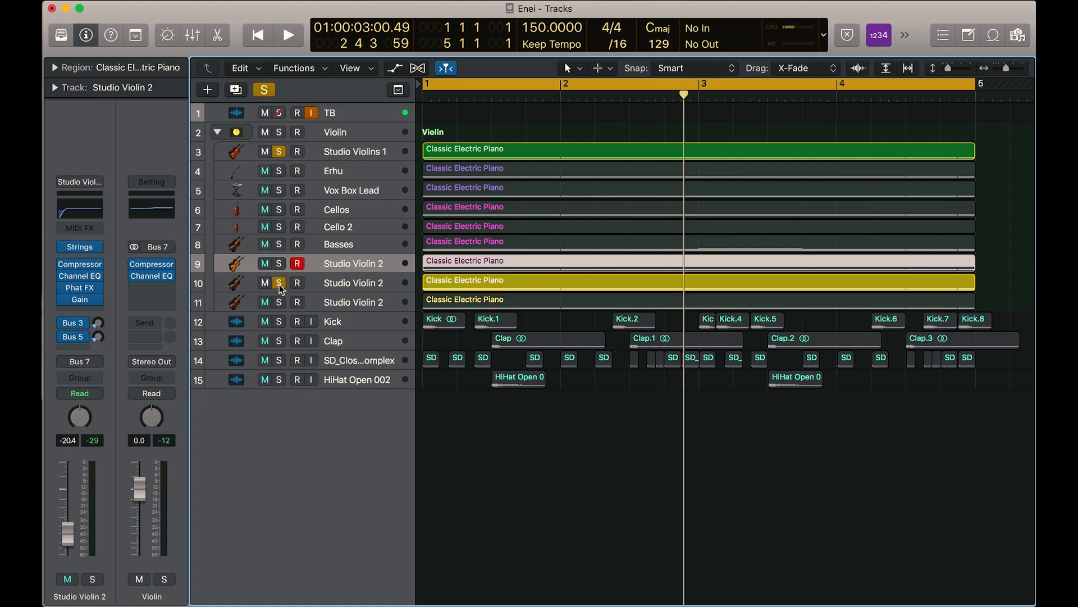
{"action": "left_click", "coordinate": [330, 288]}
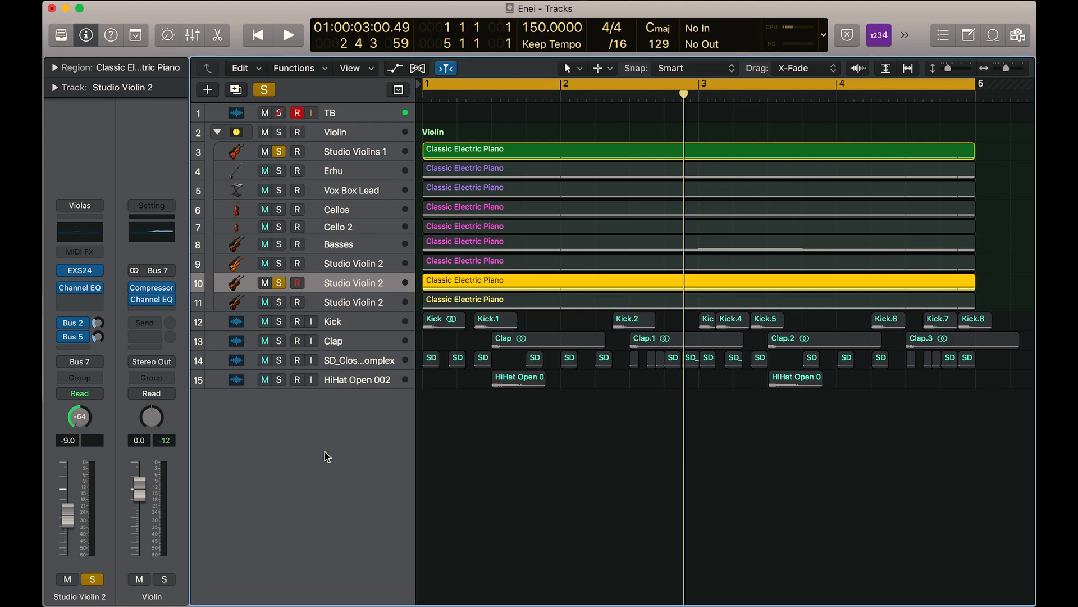
{"action": "key", "text": "space"}
{"action": "left_click", "coordinate": [264, 112]}
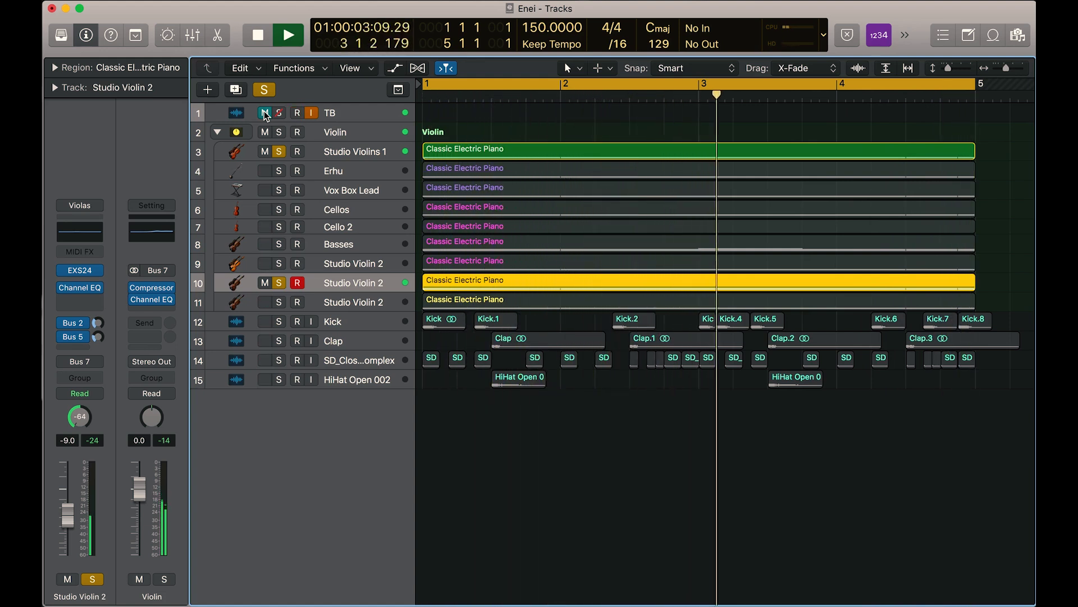
{"action": "key", "text": "space"}
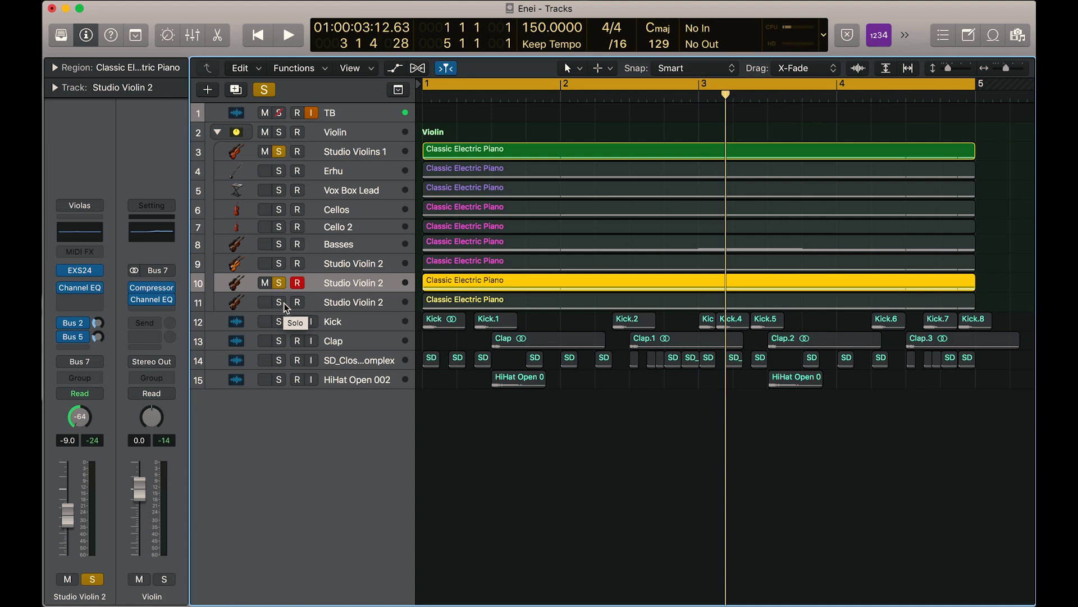
Add the Studio Violin 2 track on row 11 to the solo and play the combination.
{"action": "left_click", "coordinate": [285, 305]}
{"action": "key", "text": "space"}
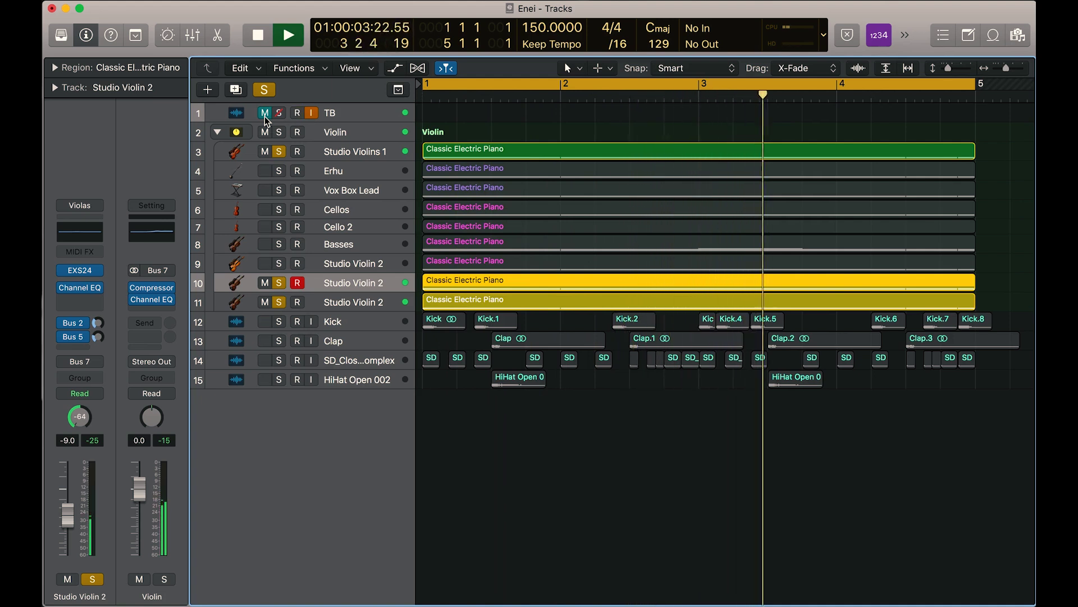
{"action": "key", "text": "space"}
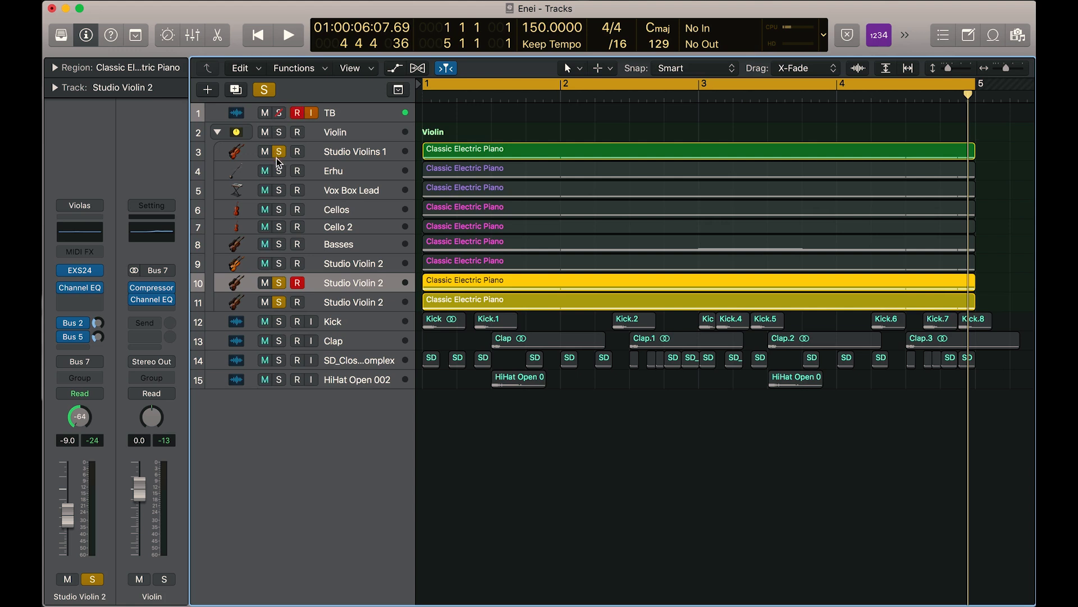
Solo the stack's remaining tracks from Erhu to row 9, and compare the full stack with Studio Violins 1 alone.
{"action": "left_click_drag", "start_coordinate": [280, 174], "coordinate": [279, 264]}
{"action": "key", "text": "space"}
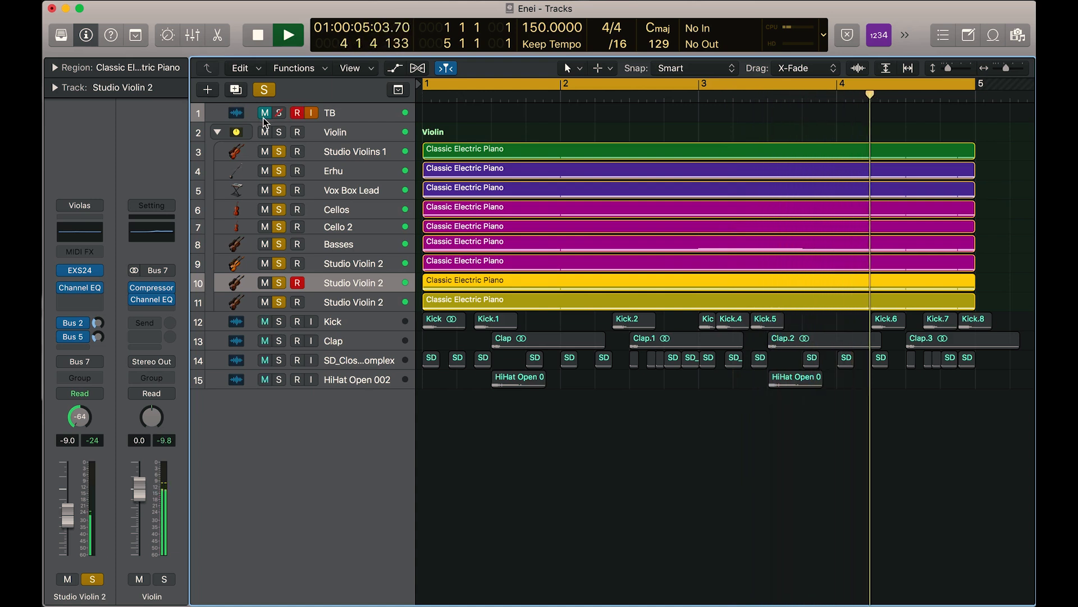
{"action": "left_click_drag", "start_coordinate": [279, 171], "coordinate": [280, 306]}
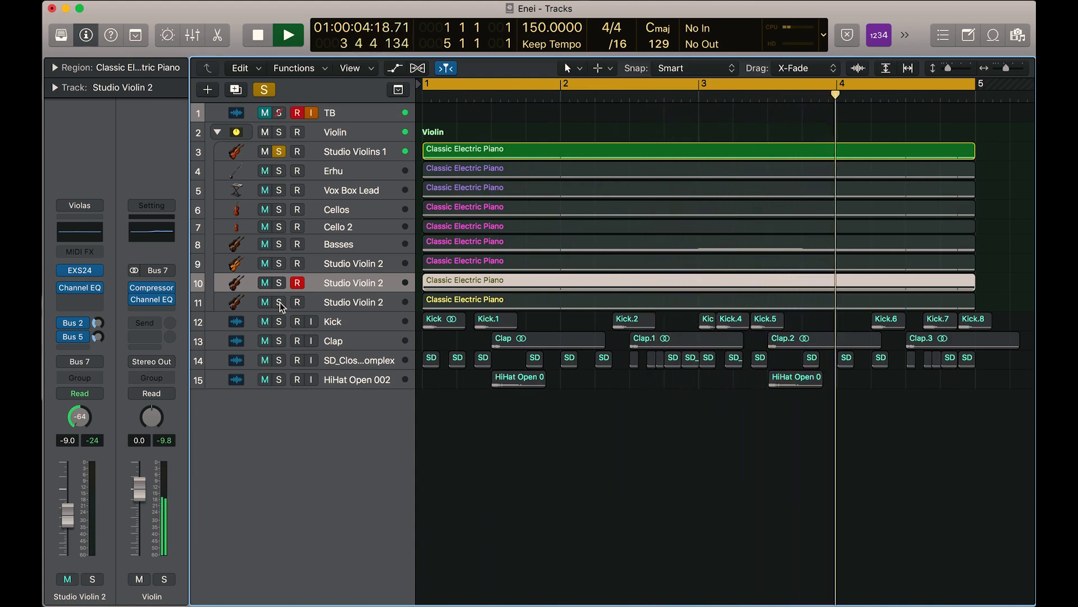
{"action": "left_click", "coordinate": [279, 302]}
{"action": "left_click_drag", "start_coordinate": [280, 302], "coordinate": [282, 180]}
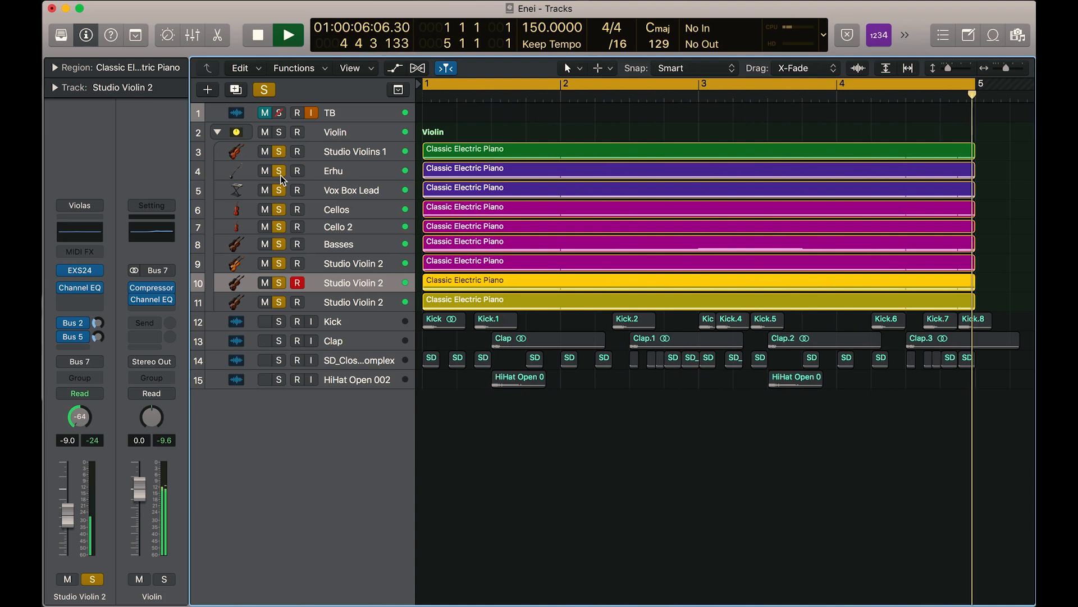
{"action": "key", "text": "space"}
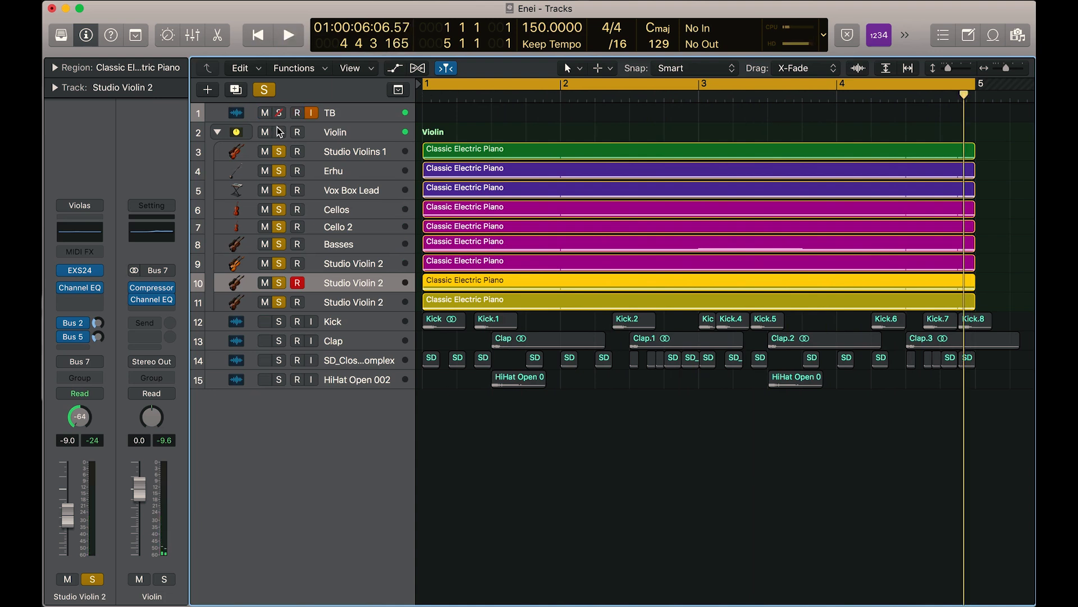
Clear all solos in the Violin stack and play the full arrangement with the drums.
{"action": "left_click", "coordinate": [280, 132]}
{"action": "key", "text": "space"}
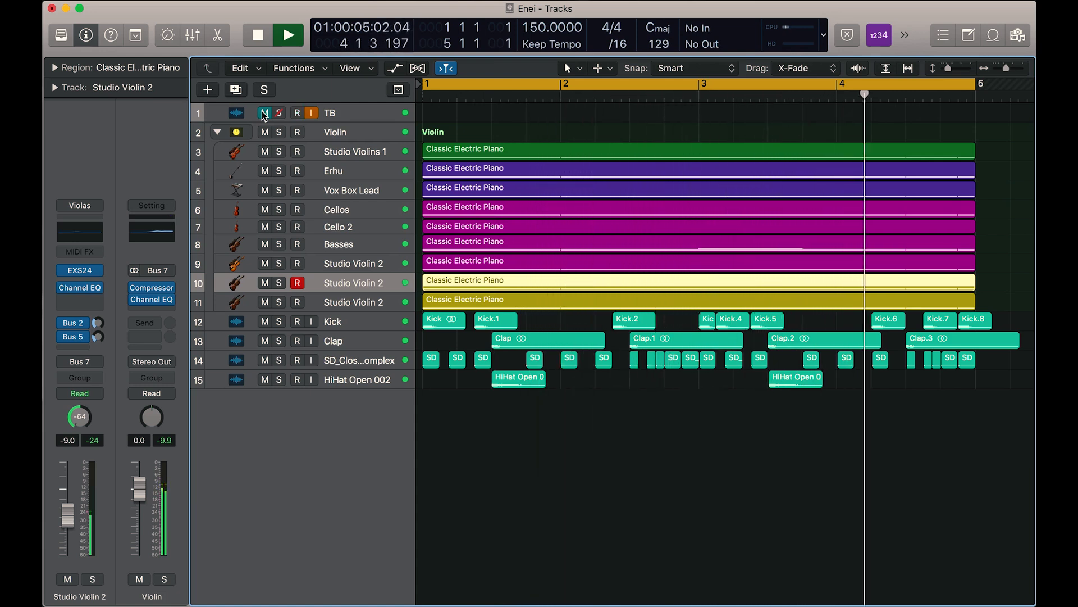
{"action": "key", "text": "space"}
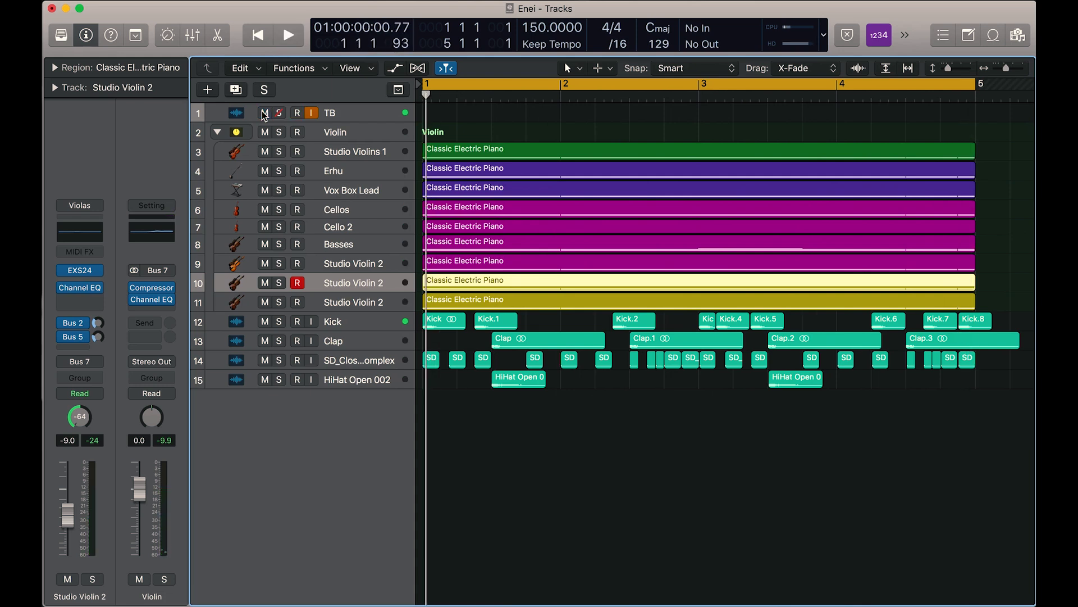